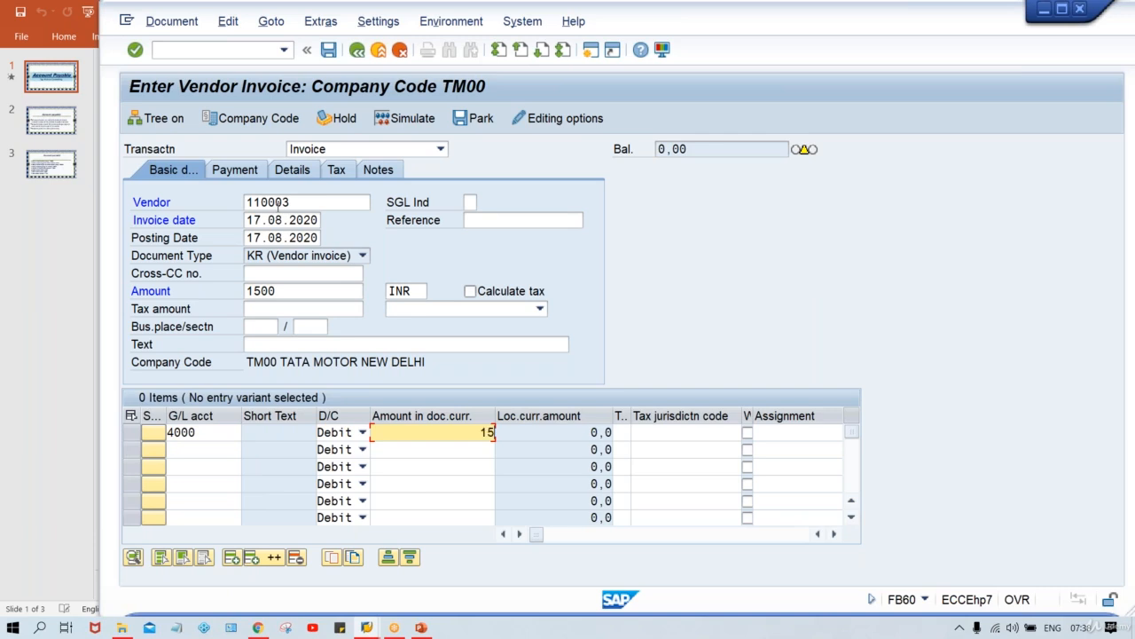
Post the 1500 INR vendor invoice that debits G/L account 4000.
key("ctrl+s")
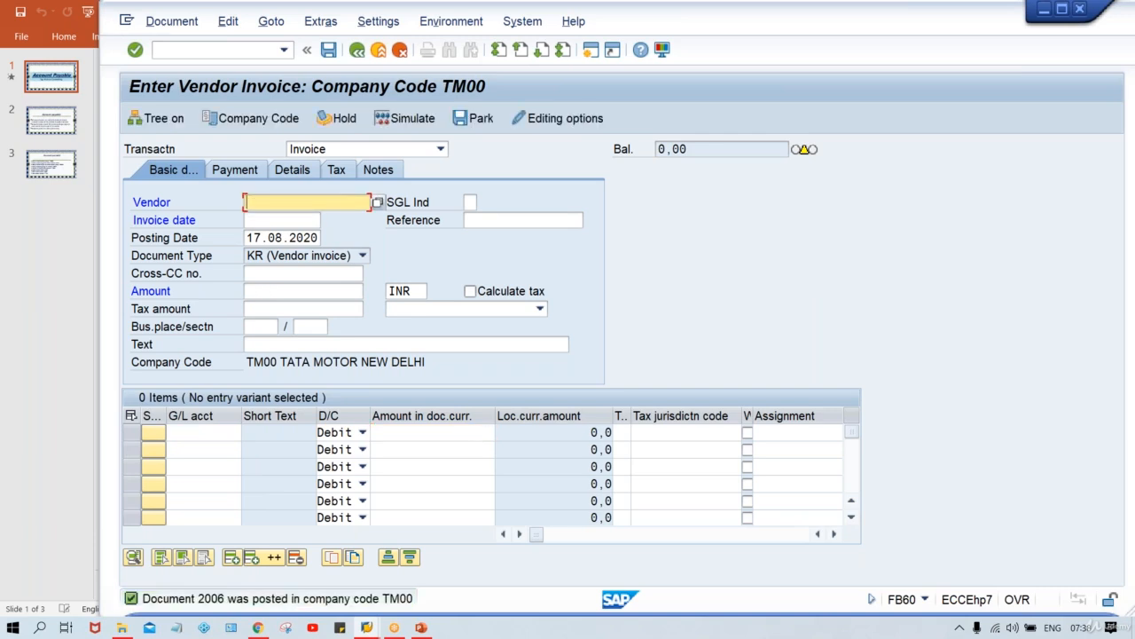
Fill in the same vendor number and the invoice date 17.08.2020 for a new vendor invoice.
type("2000")
key("BackSpace")
key("BackSpace")
key("BackSpace")
key("BackSpace")
key("Down")
key("Tab")
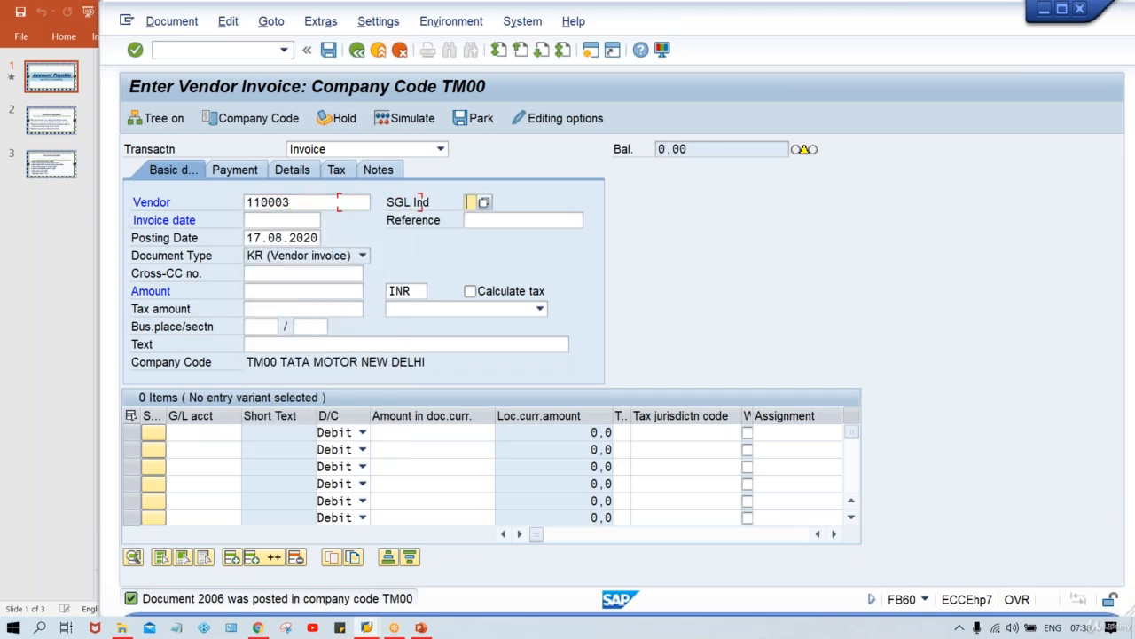
key("Tab")
key("BackSpace")
key("Down")
key("Tab")
key("Tab")
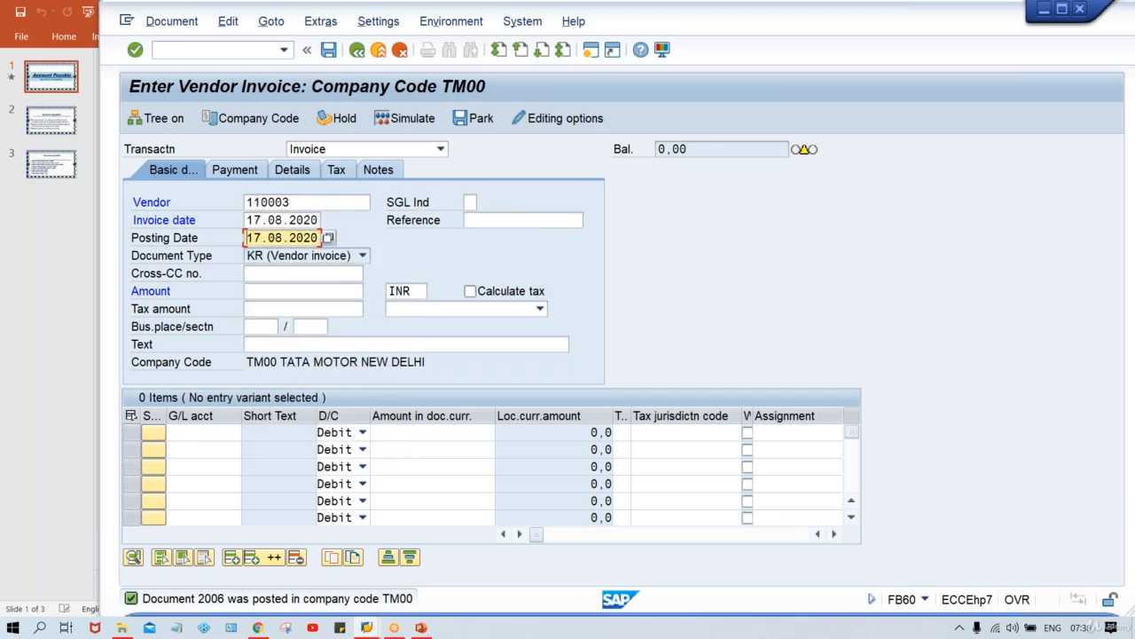
Set the invoice amount to 2000 INR in the basic data.
left_click(153, 432)
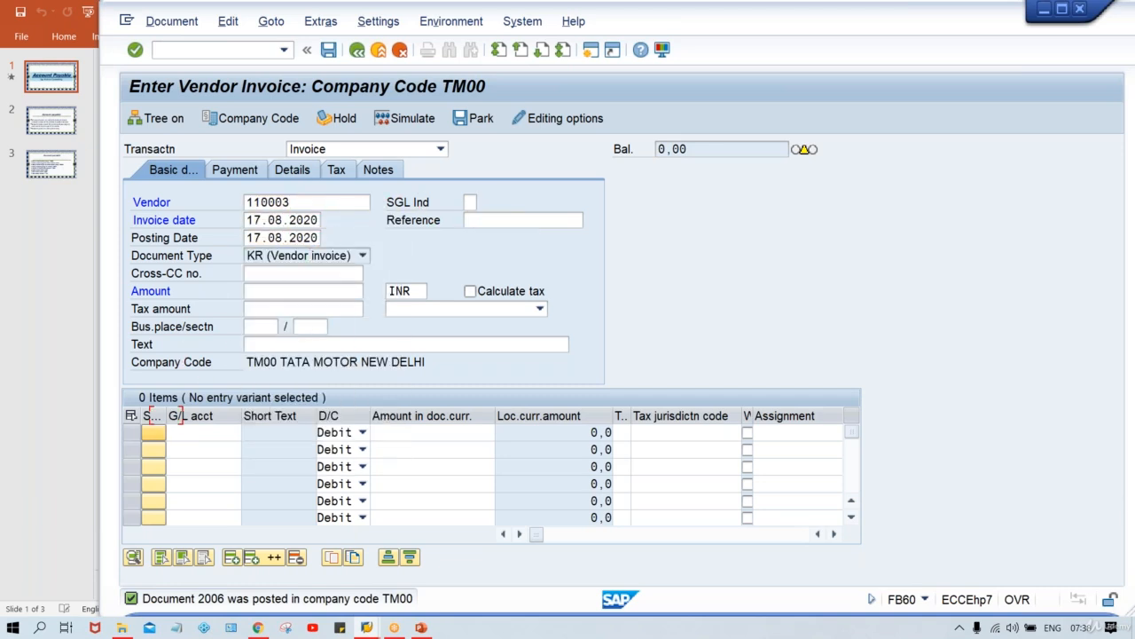
left_click(268, 294)
type("2000")
key("Tab")
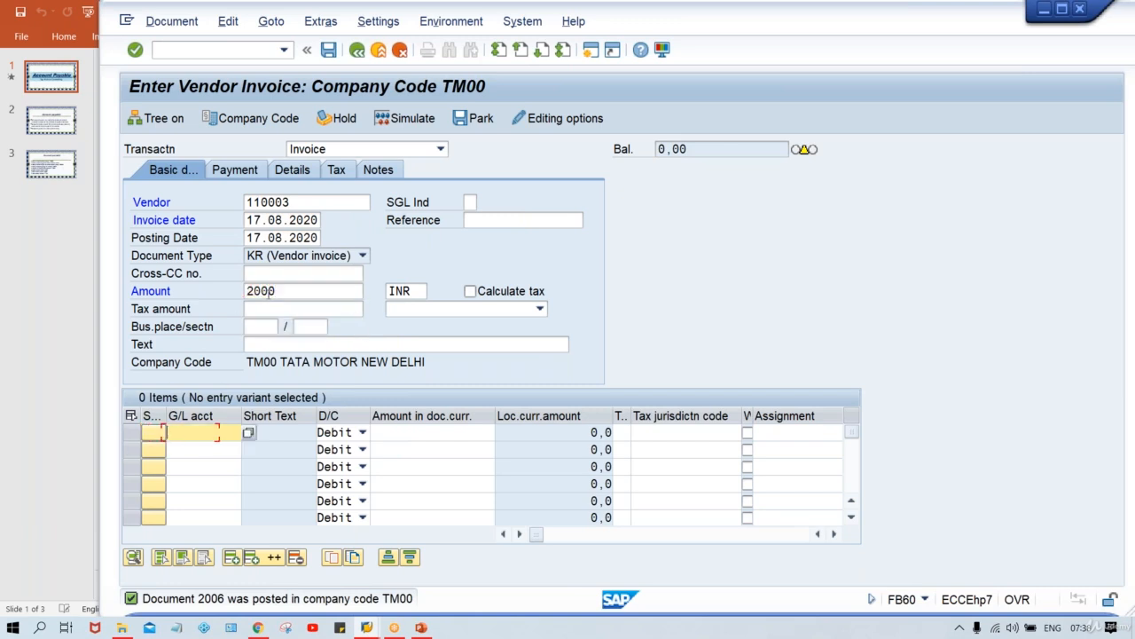
Debit G/L account 4000 with 2000 in the first line item and post the invoice.
type("4")
key("Down")
key("Tab")
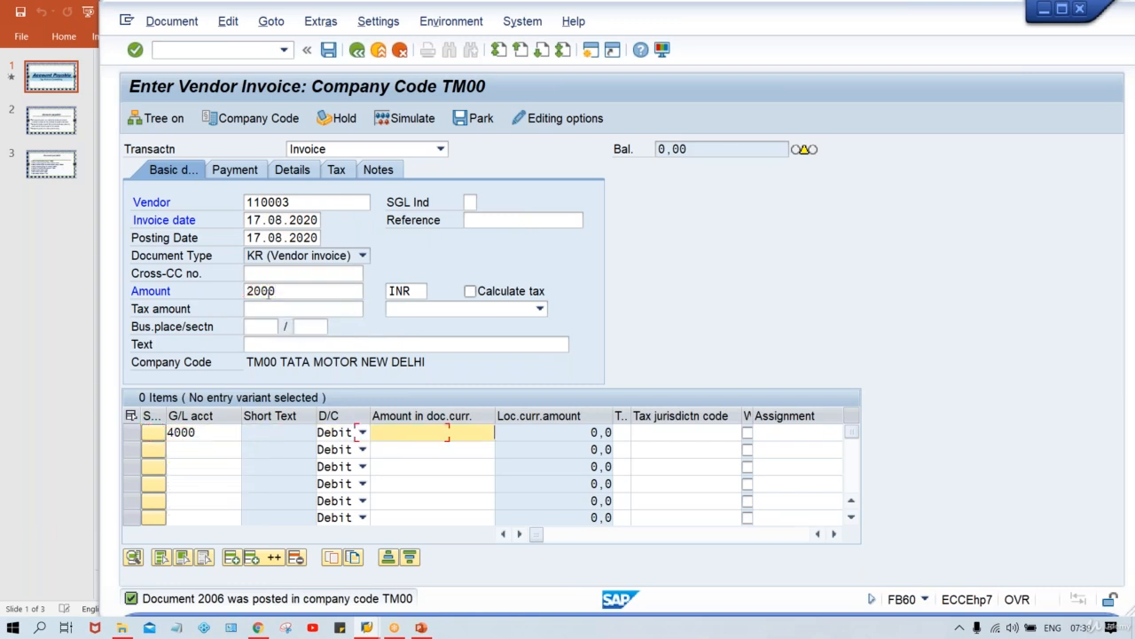
type("2000")
key("ctrl+s")
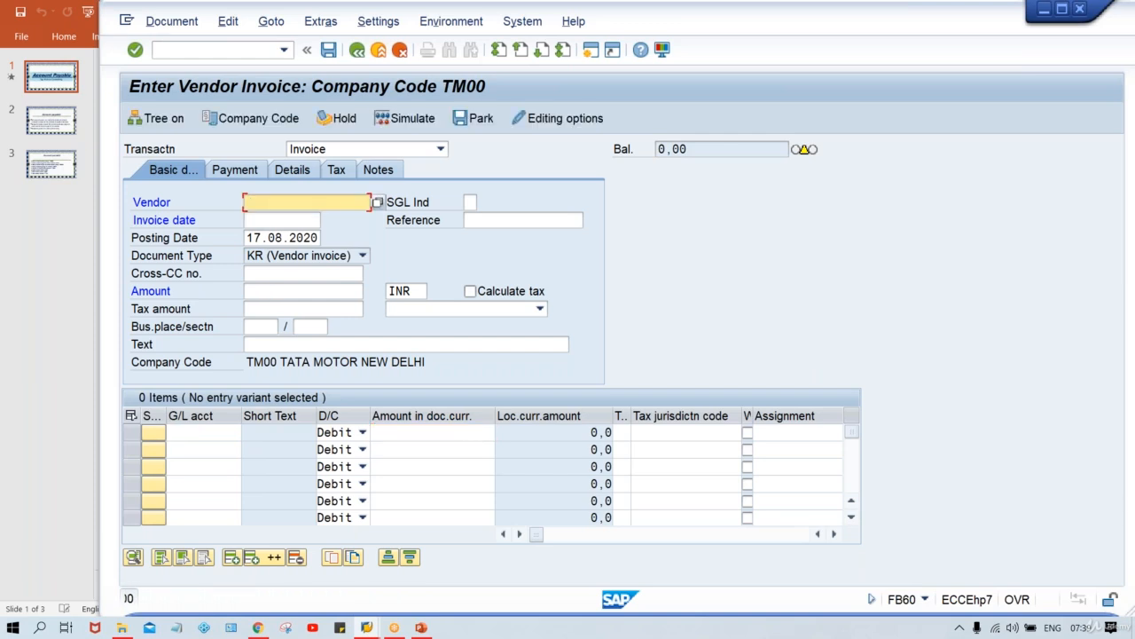
Fill in the next invoice's basic data with the same vendor number, invoice date 17.08.2020 and amount 2500 INR.
key("Tab")
key("space")
key("Down")
key("Tab")
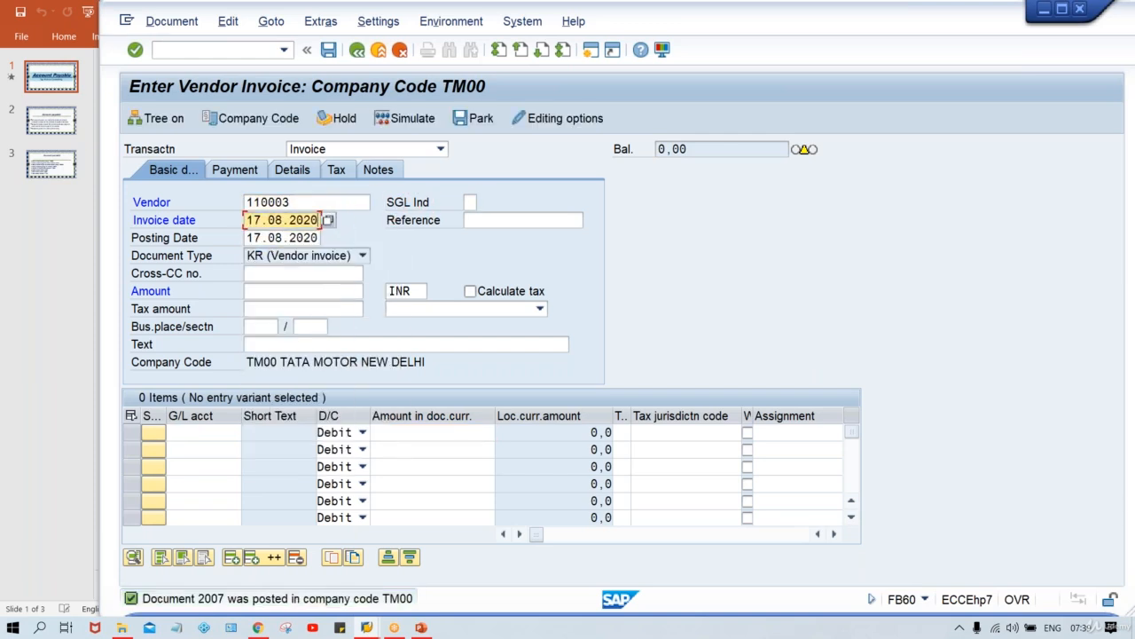
key("Tab")
key("Tab")
type("2500")
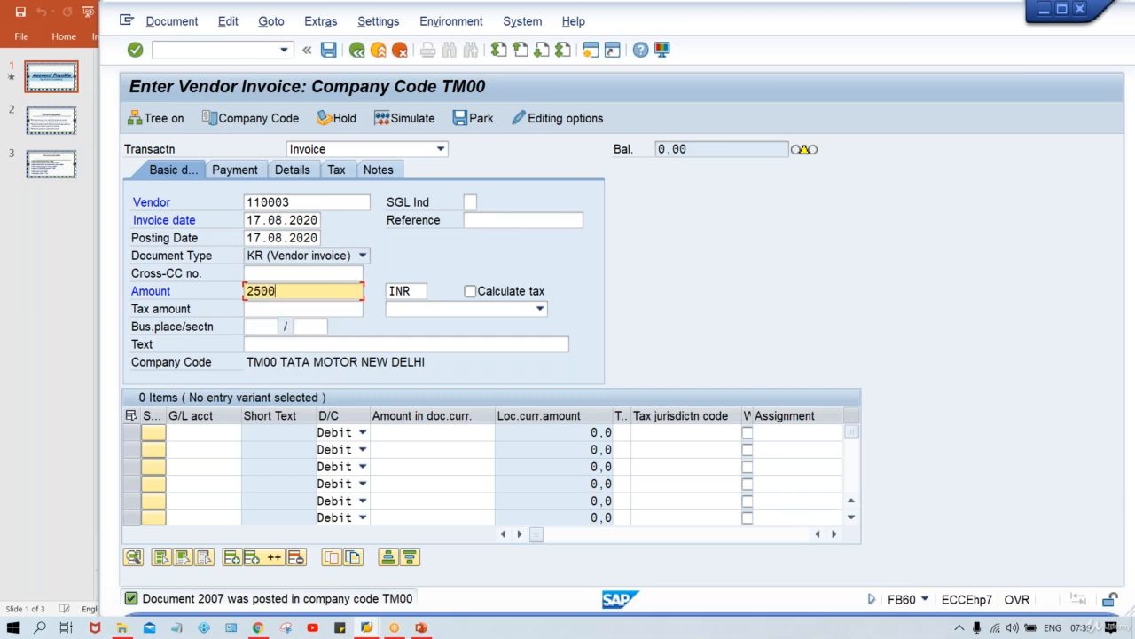
Debit G/L account 4000 with 2500 in the first line item and post the invoice.
key("ctrl+Tab")
key("Tab")
type("4000")
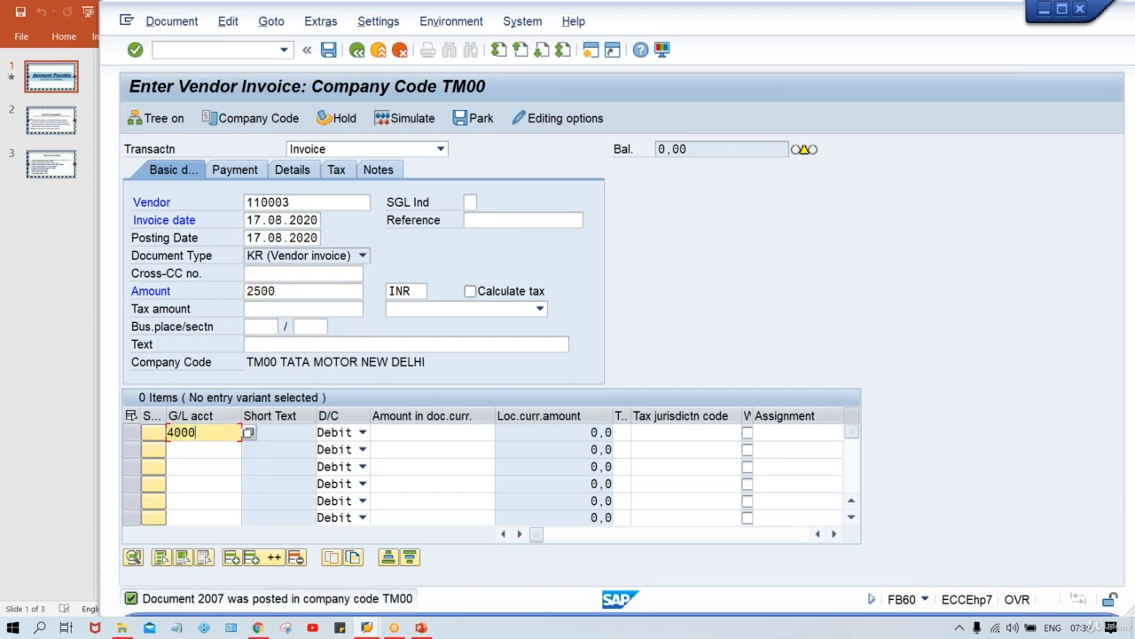
key("Tab")
key("Tab")
type("2500")
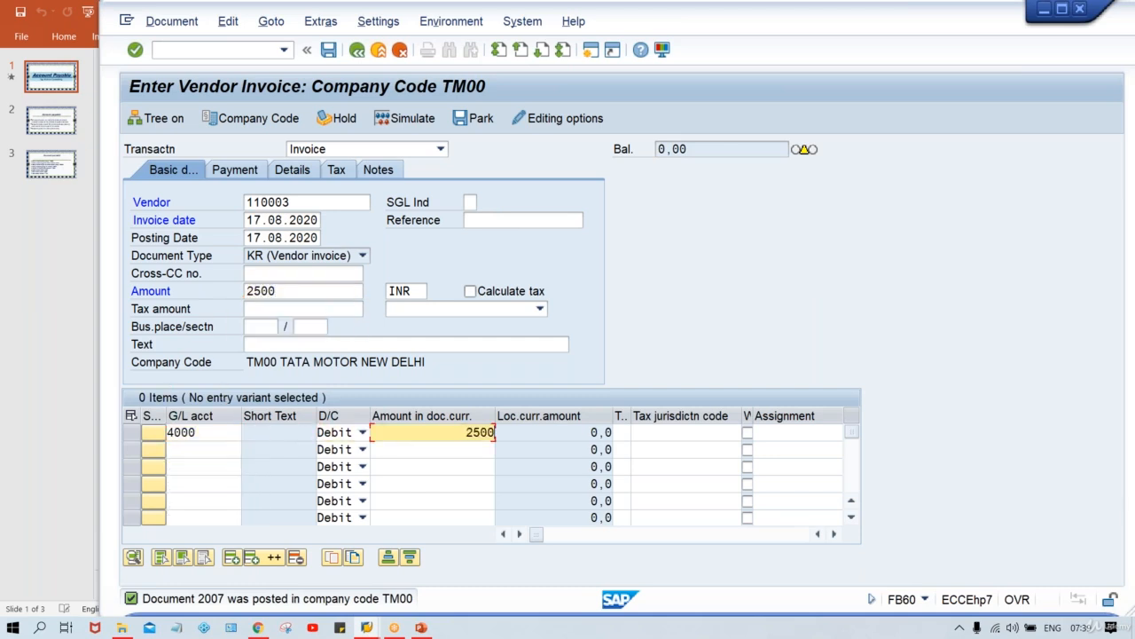
key("ctrl+s")
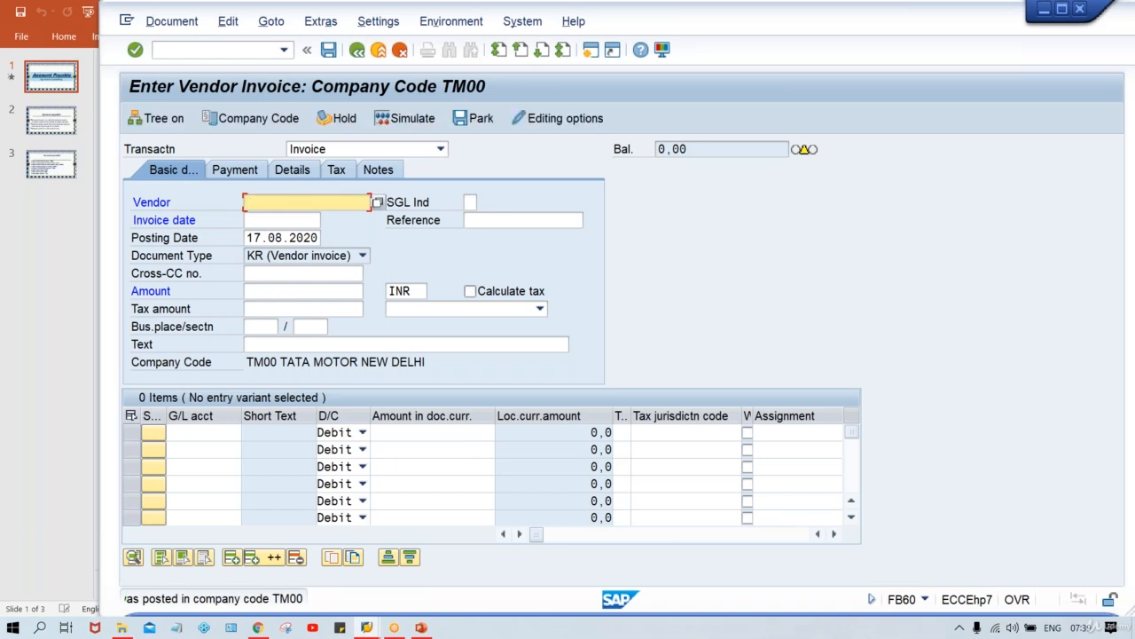
Fill in another invoice's basic data with the same vendor number, invoice date 17.08.2020 and amount 3000 INR.
key("shift+Tab")
key("Down")
key("Return")
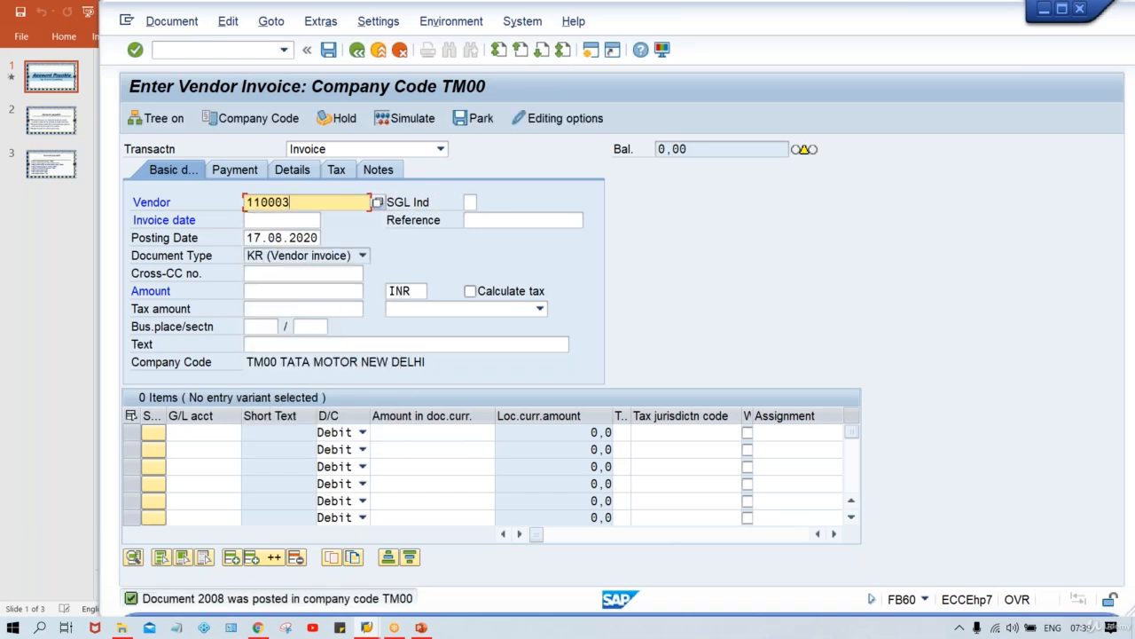
key("Tab")
key("Tab")
key("Down")
key("Return")
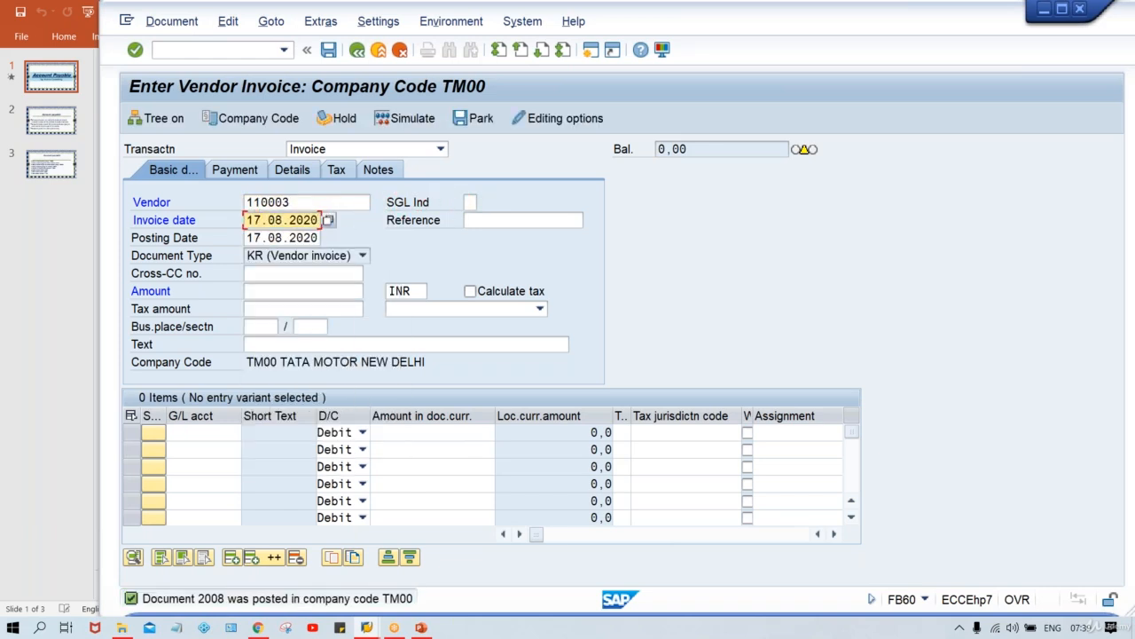
key("Tab")
key("Tab")
key("Tab")
key("Tab")
type("3000")
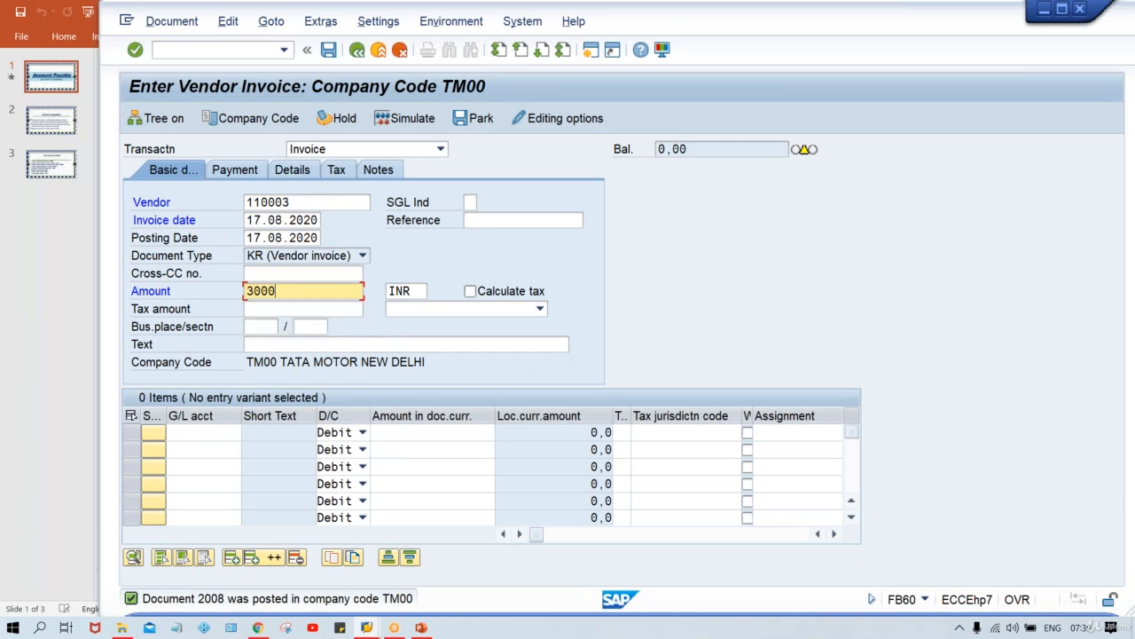
Debit G/L account 4000 with 3000 in the first line item and post the invoice.
key("ctrl+Tab")
key("Tab")
type("4000")
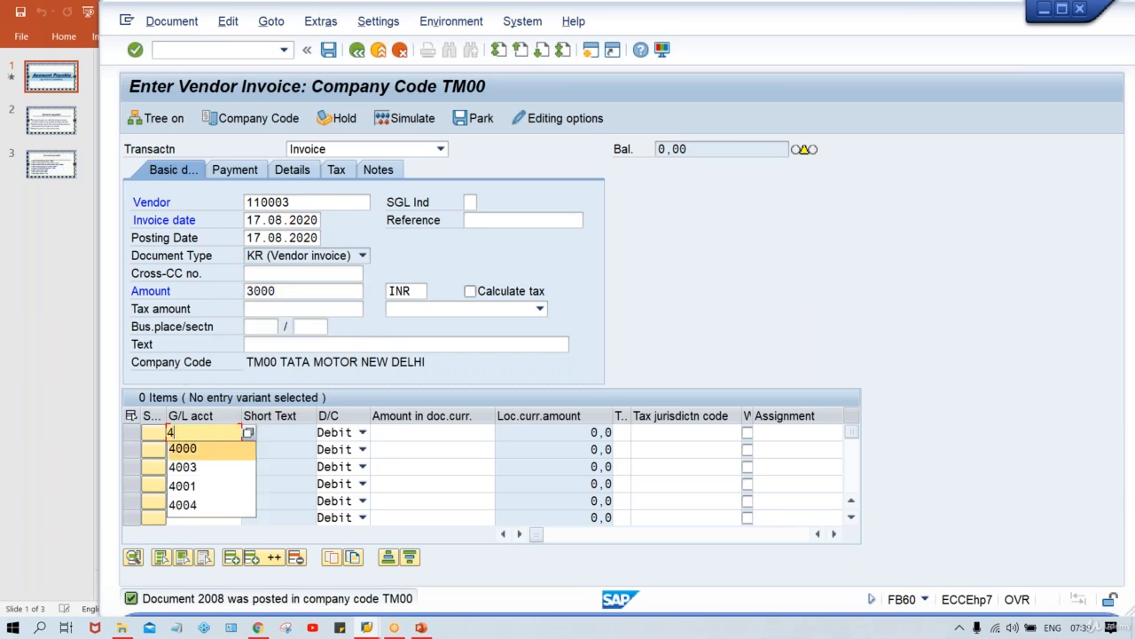
key("Tab")
key("Tab")
type("3000")
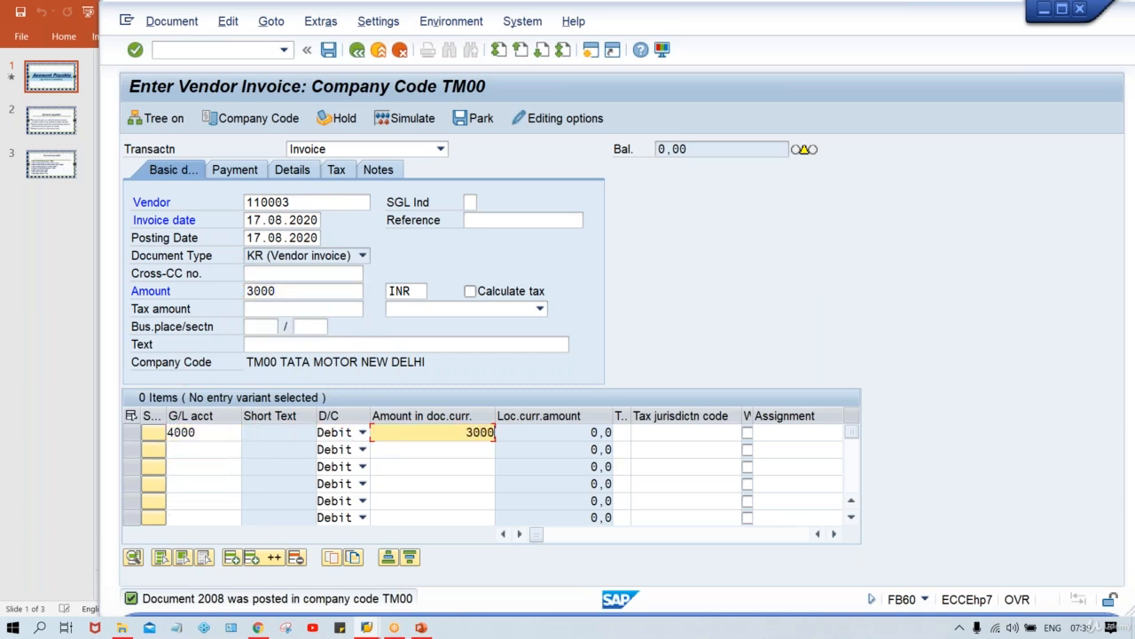
key("Return")
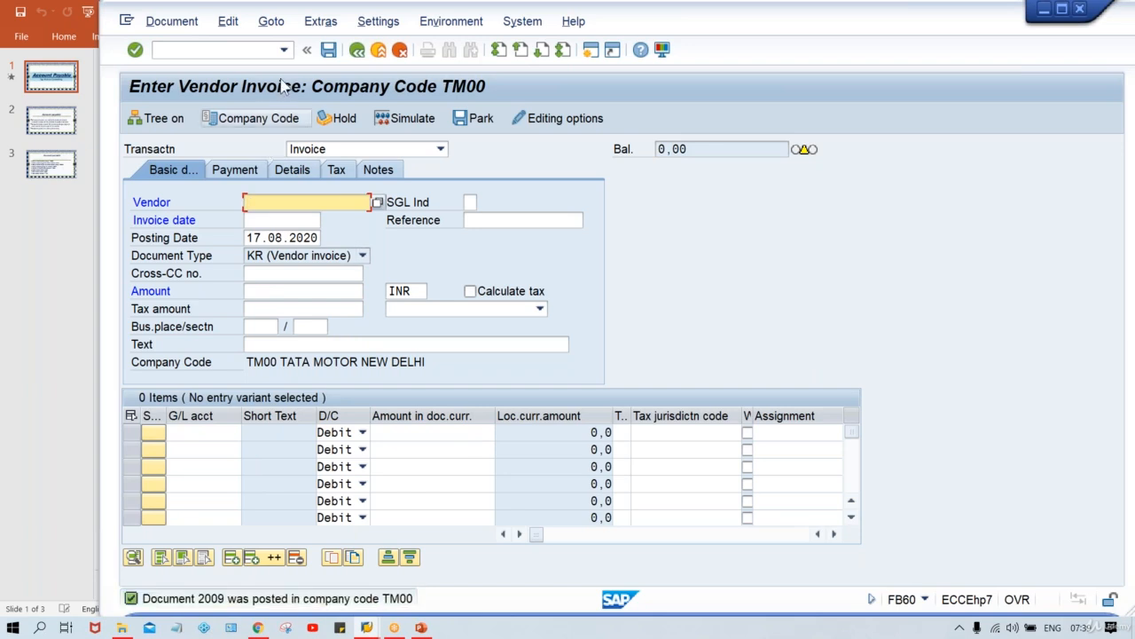
Switch to vendor credit memo entry with transaction code /NFB65.
left_click(221, 51)
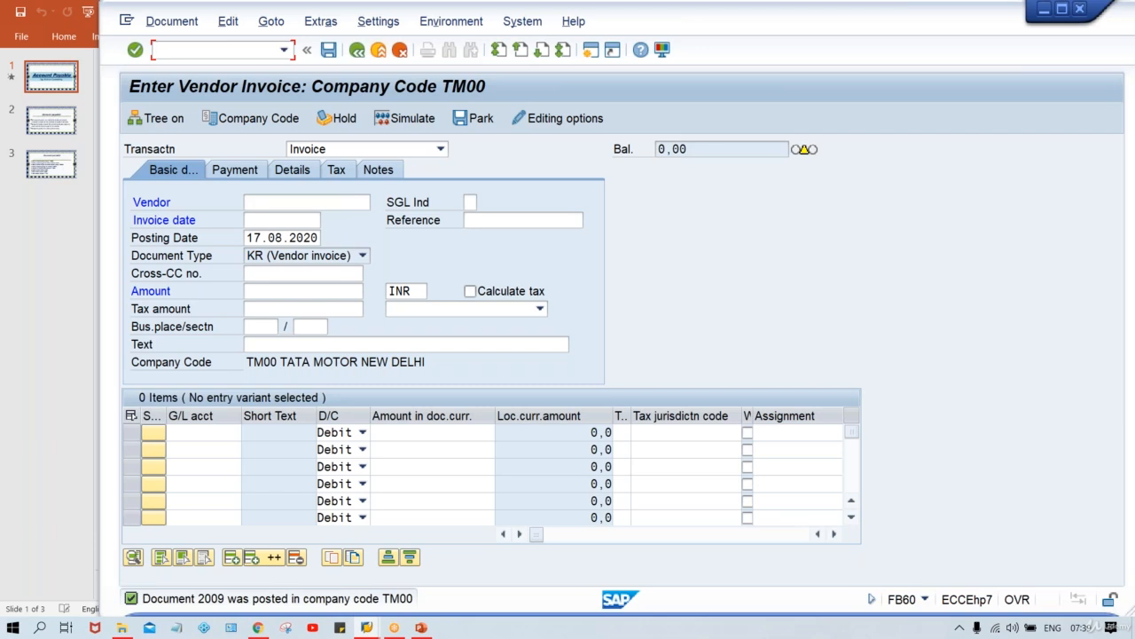
type("/NFB65")
key("Return")
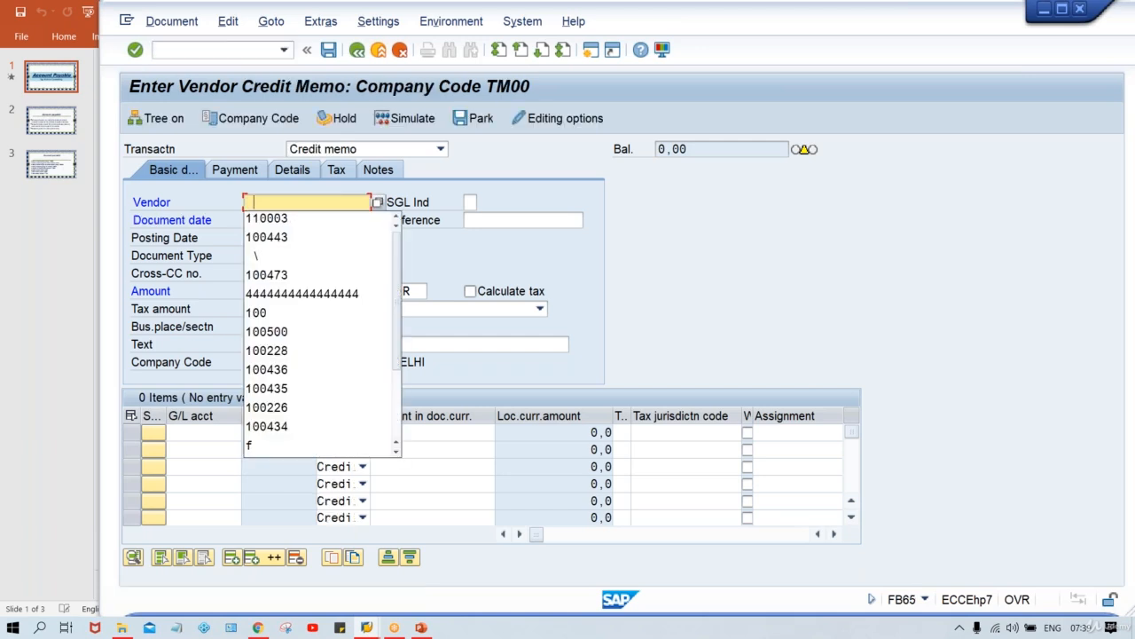
Fill in the same vendor number and the document date 17.08.2020 on the vendor credit memo.
key("Down")
key("Return")
key("Tab")
key("Tab")
key("Down")
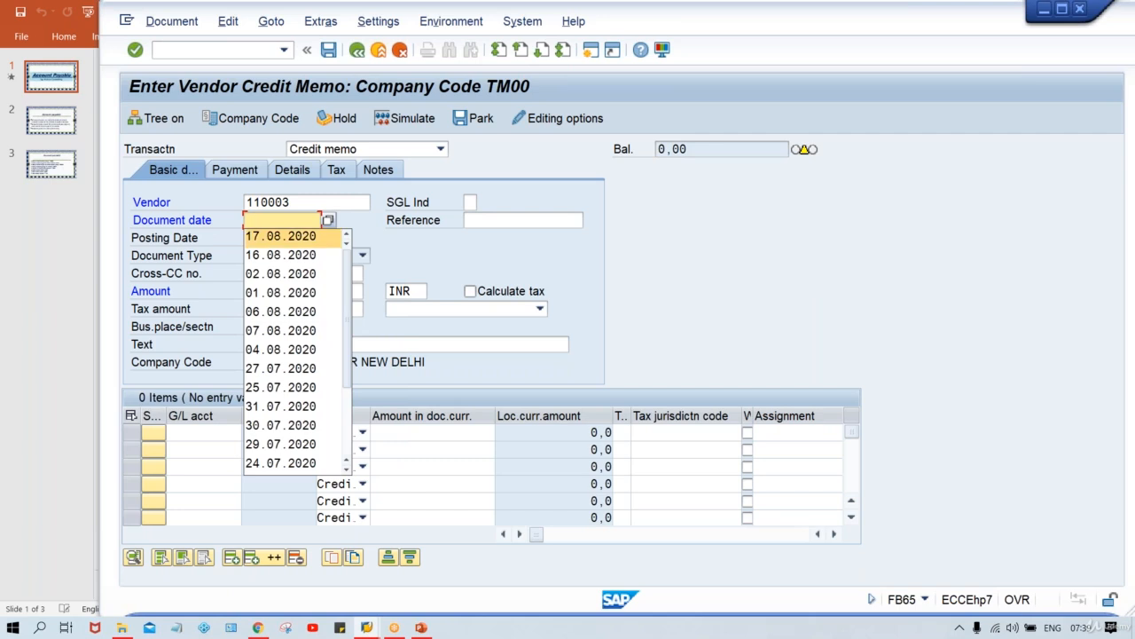
key("Return")
Set the credit memo amount to 1200 INR in the basic data.
key("Tab")
key("Tab")
key("Tab")
key("Tab")
key("Tab")
type("1")
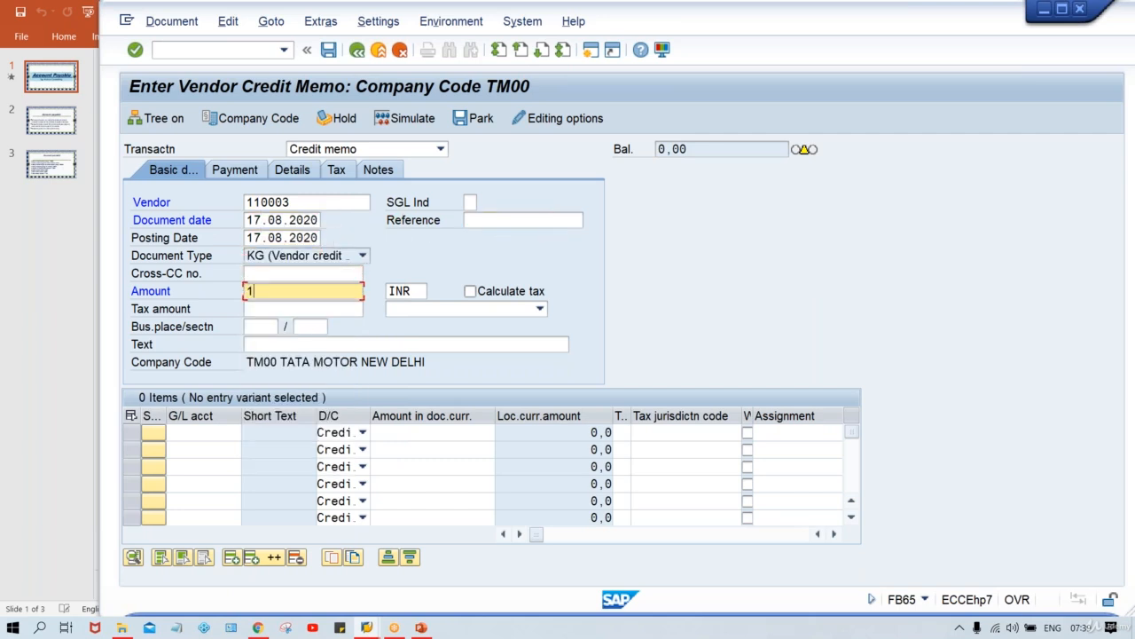
type("200")
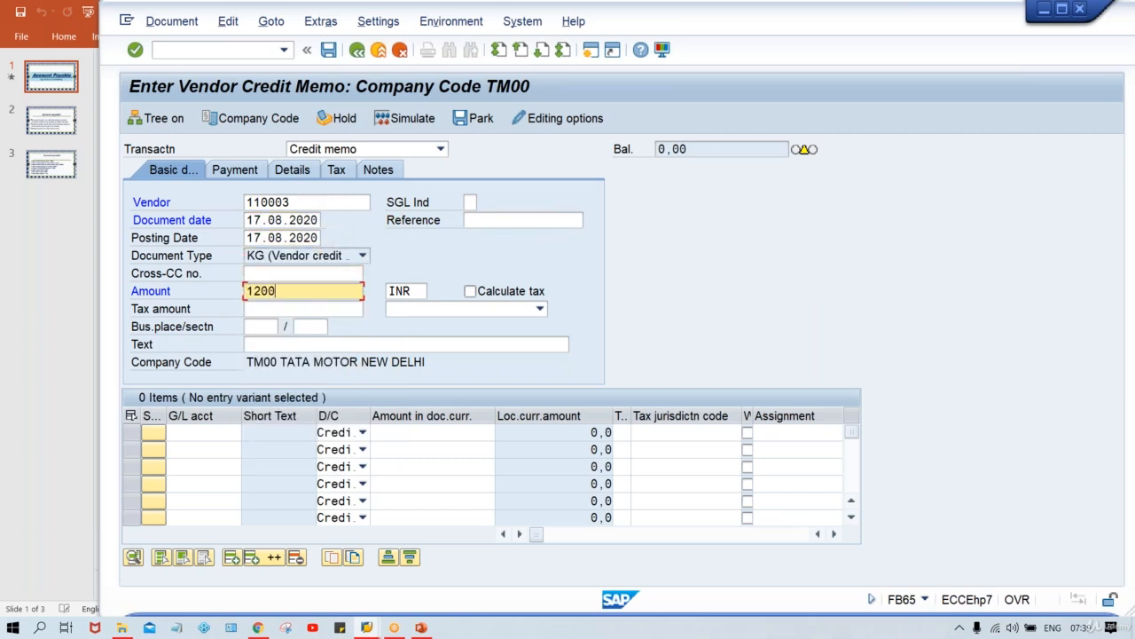
Credit G/L account 4000 with 1200 in the first line item and post the credit memo.
key("ctrl+Tab")
key("Tab")
type("4")
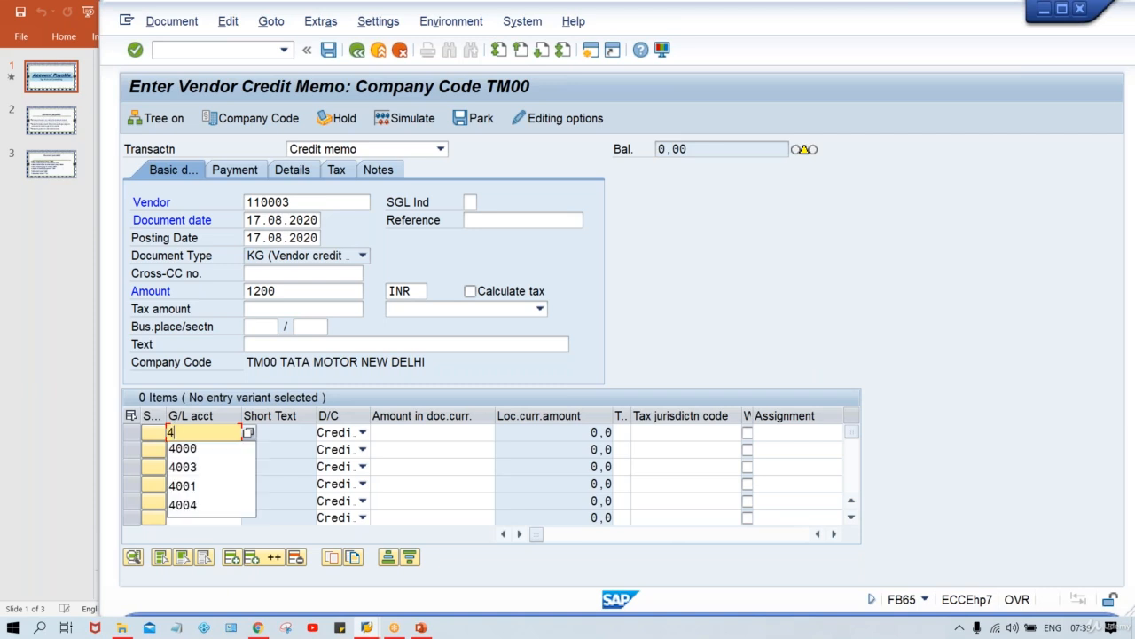
key("Down")
key("Return")
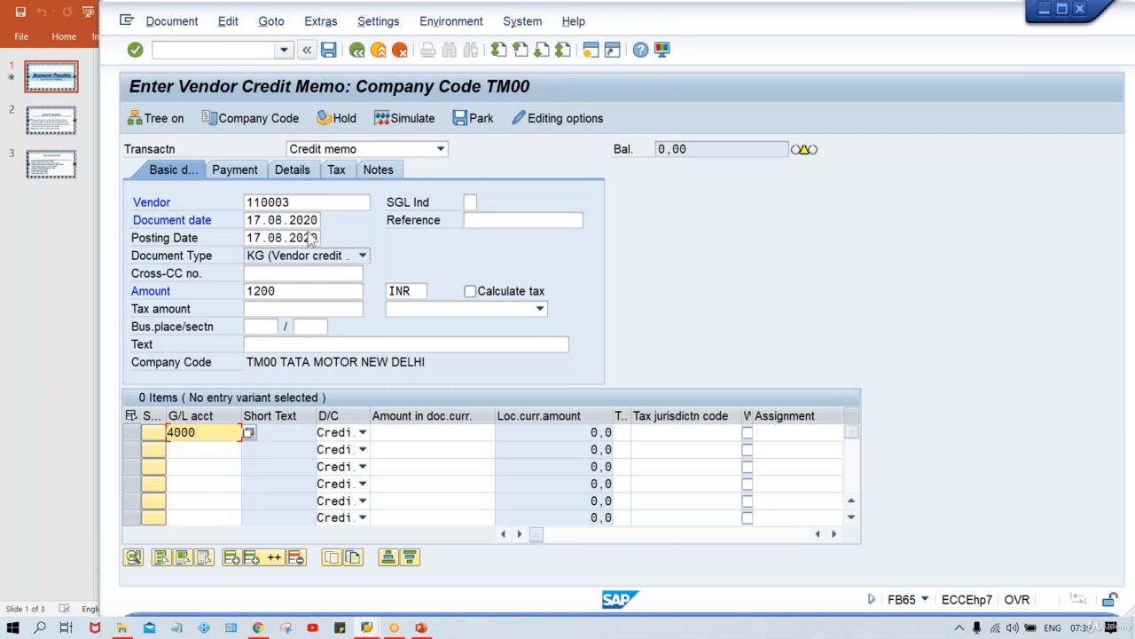
left_click(318, 346)
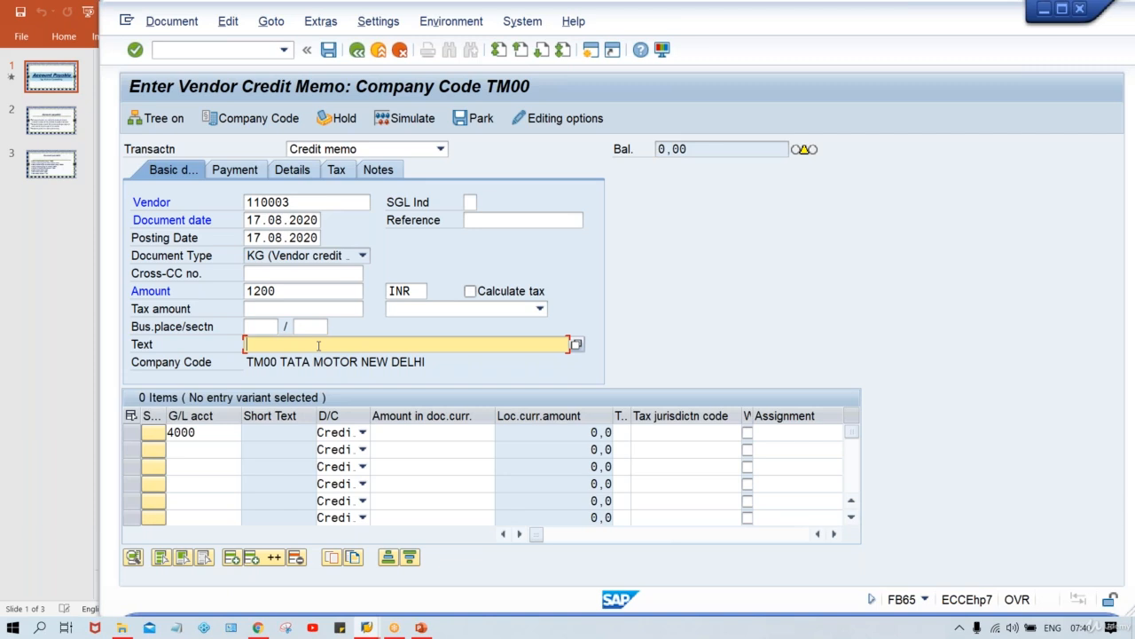
left_click(426, 430)
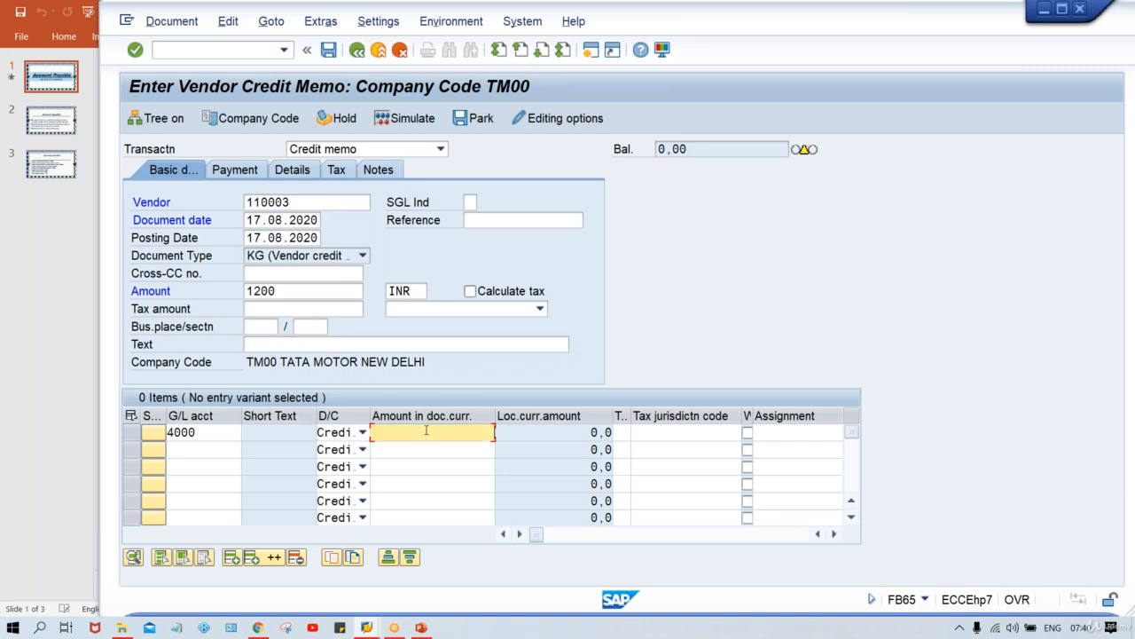
type("1200")
left_click(450, 340)
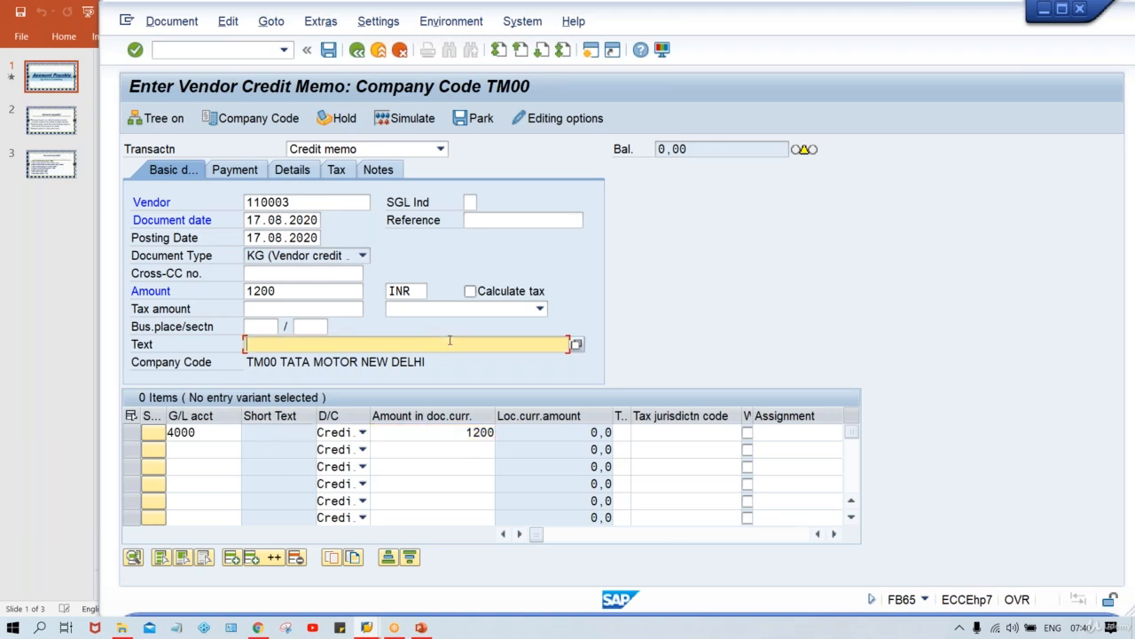
key("ctrl+s")
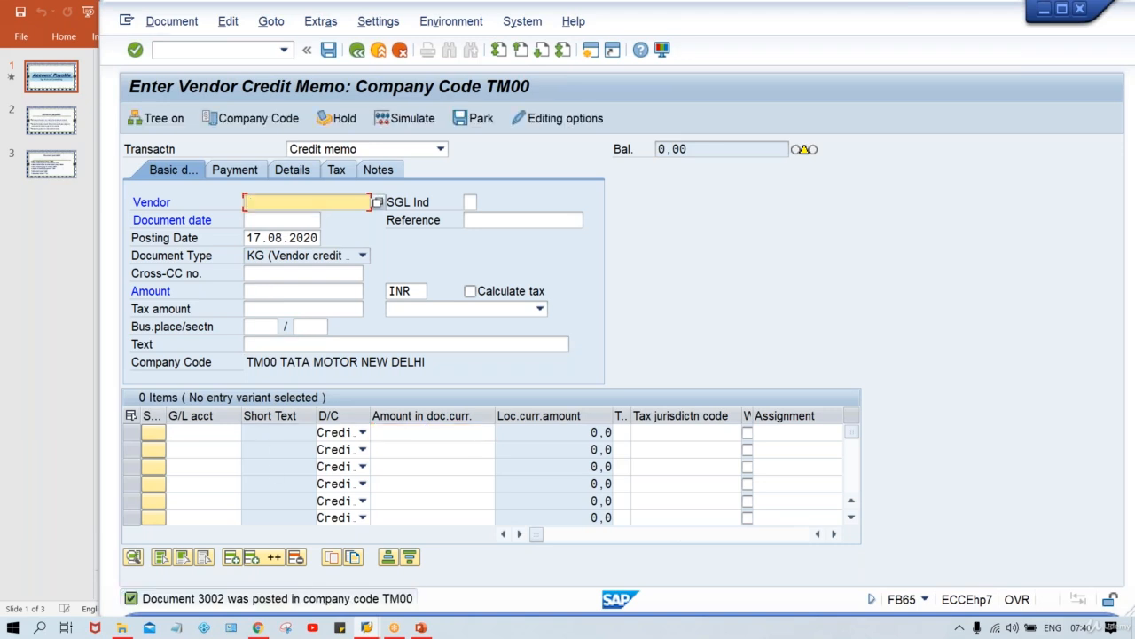
Fill in the same vendor number and document date 17.08.2020 for a second vendor credit memo.
key("space")
key("Down")
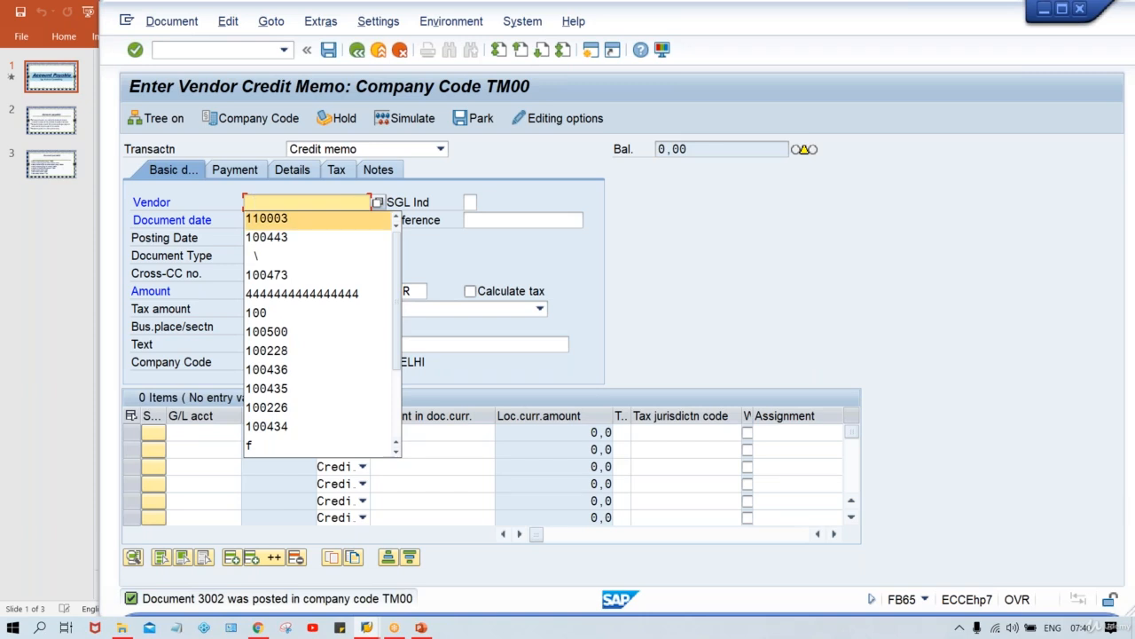
key("Return")
key("Tab")
key("Tab")
key("space")
key("Down")
key("Return")
key("Tab")
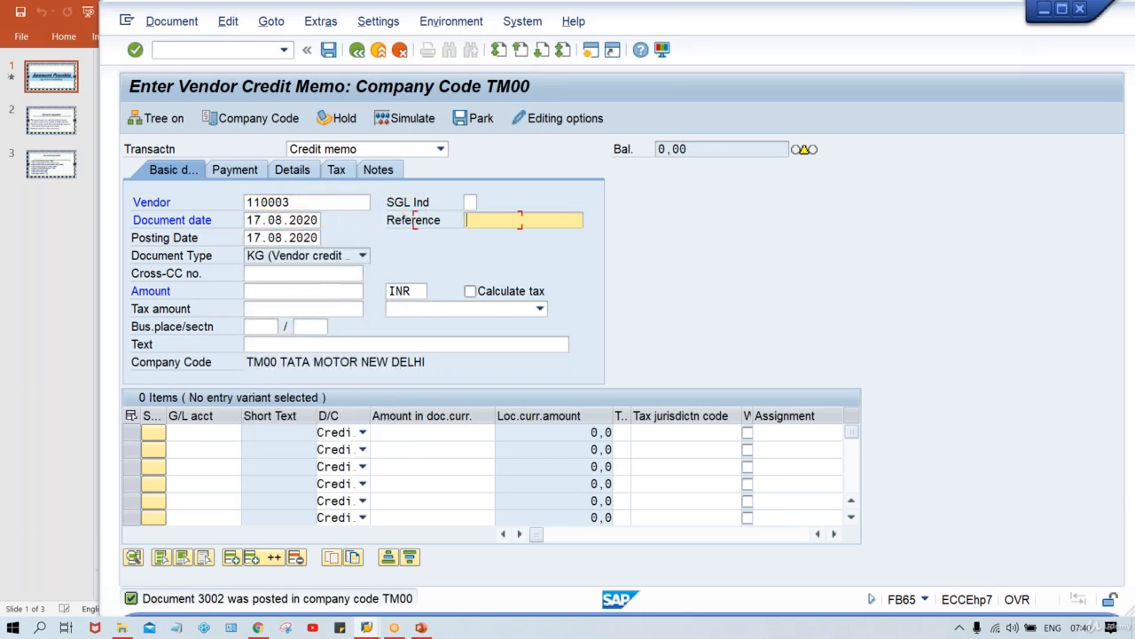
Set the second credit memo's amount to 500 INR in the basic data.
key("Tab")
key("Tab")
key("Tab")
key("Tab")
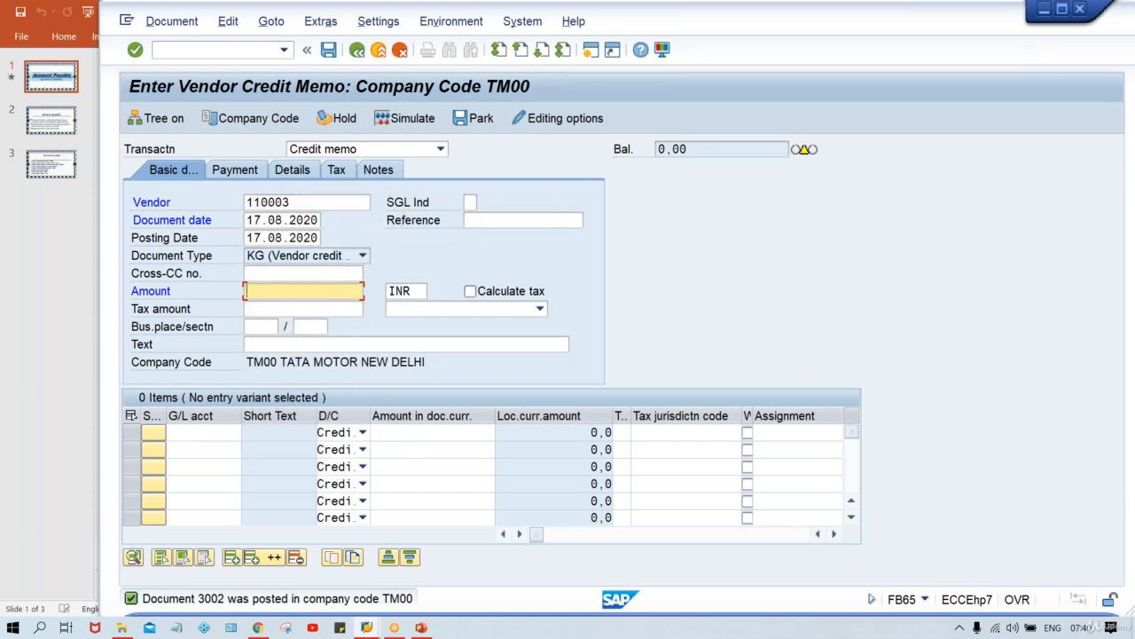
type("500")
Credit G/L account 4000 with 500 in the first line item and post the credit memo.
key("ctrl+Tab")
key("space")
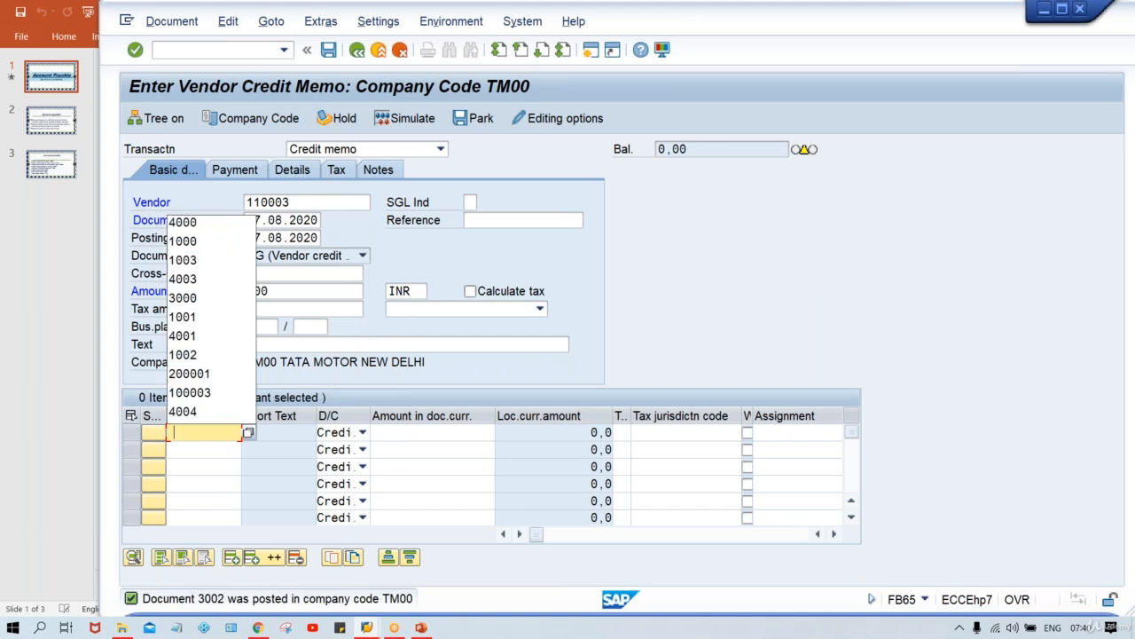
key("Down")
key("Return")
key("Tab")
key("Tab")
type("500")
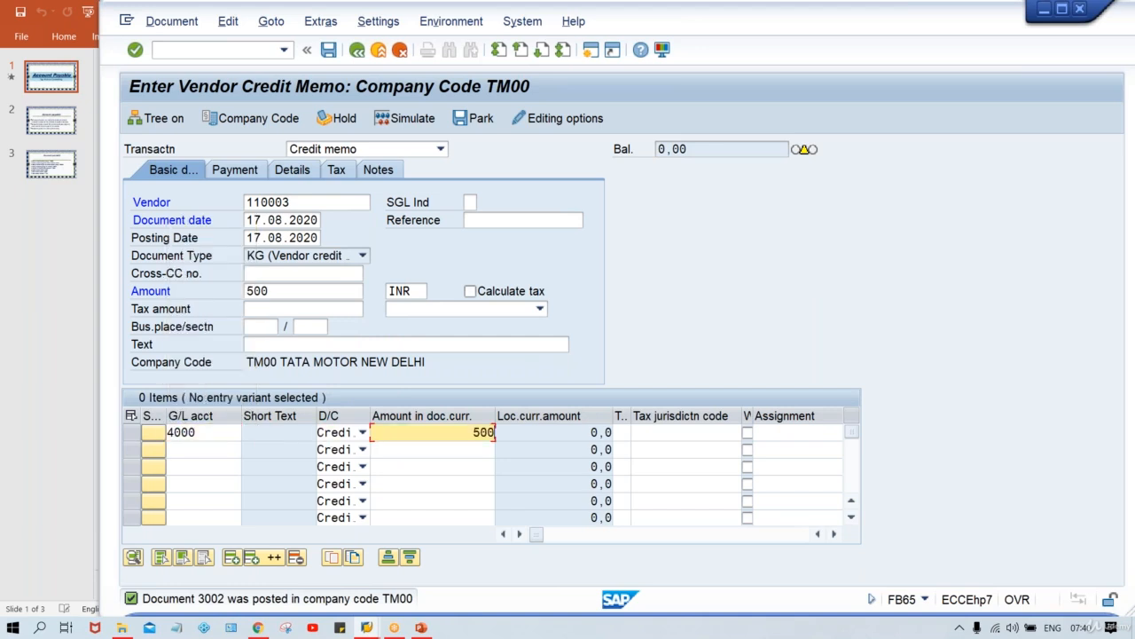
key("ctrl+s")
Fill in the same vendor number and document date 17.08.2020 for a third vendor credit memo.
key("space")
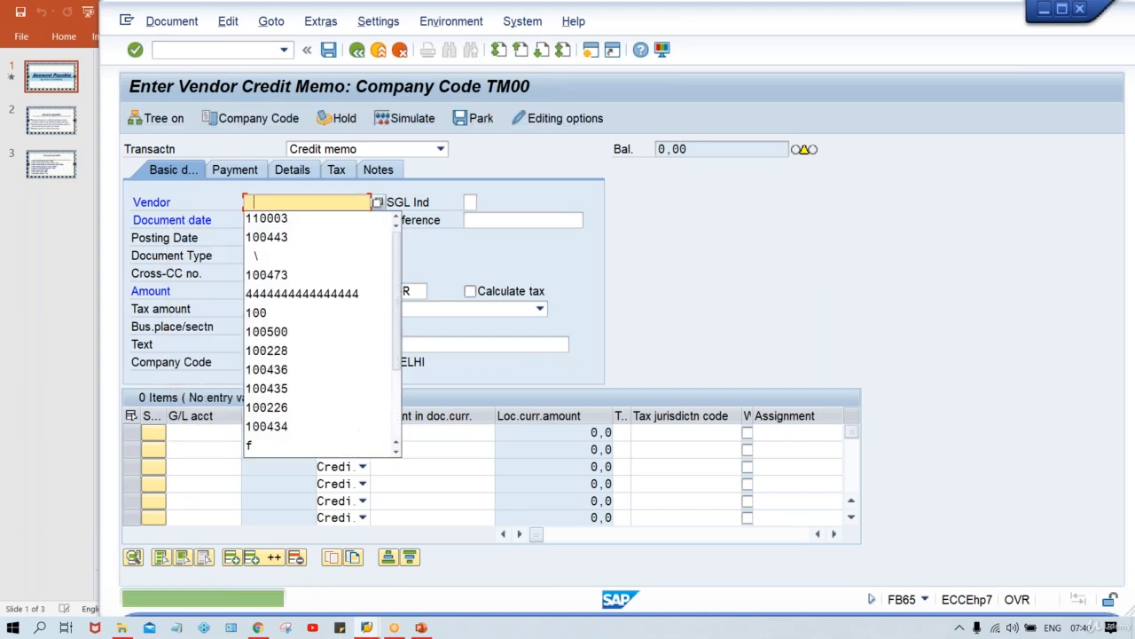
key("Down")
key("Return")
key("Tab")
key("Tab")
key("space")
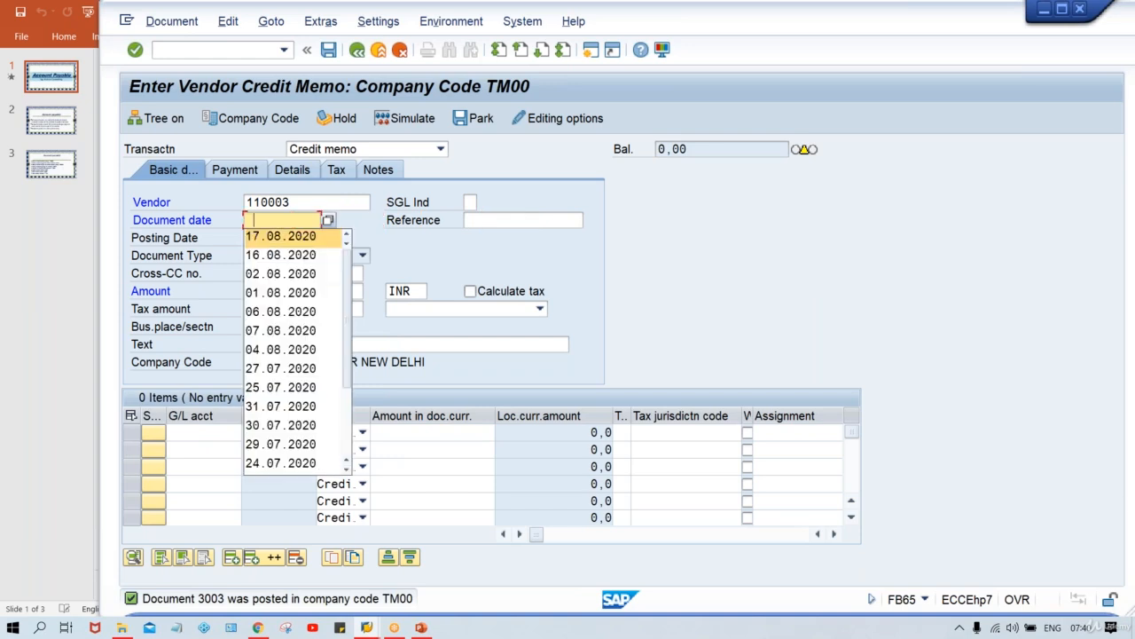
key("Return")
Set the third credit memo's amount to 1000 INR in the basic data.
key("Tab")
key("Tab")
key("Tab")
key("Tab")
key("Tab")
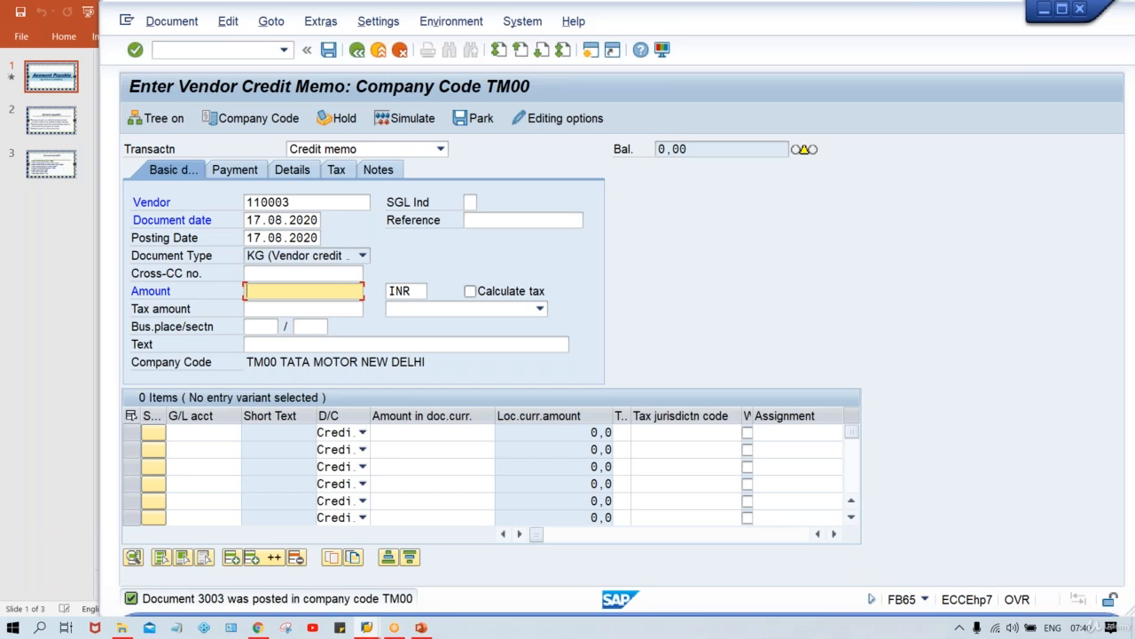
type("1000")
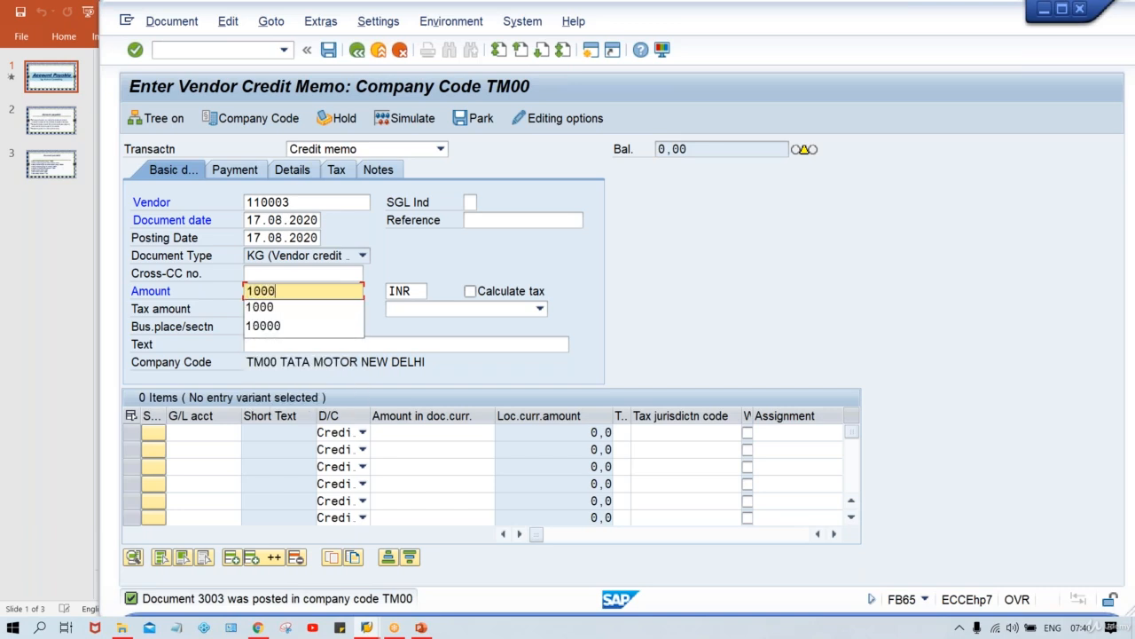
Credit G/L account 4000 with 1000 in the first line item and post the credit memo.
left_click(204, 432)
type("4000")
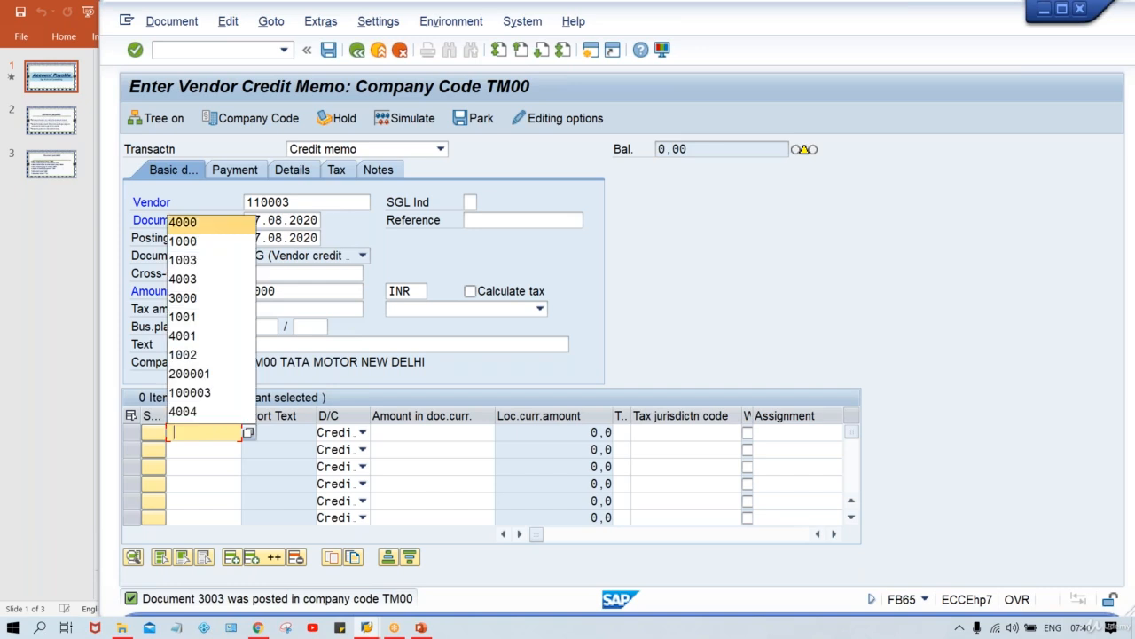
key("Tab")
key("Tab")
type("1000")
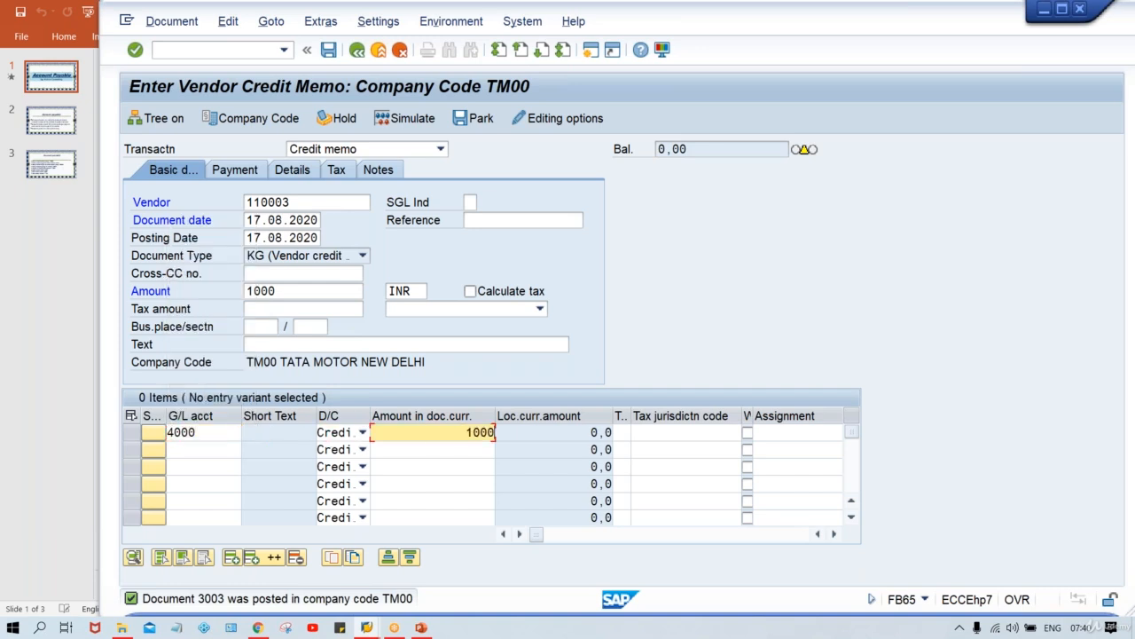
key("Return")
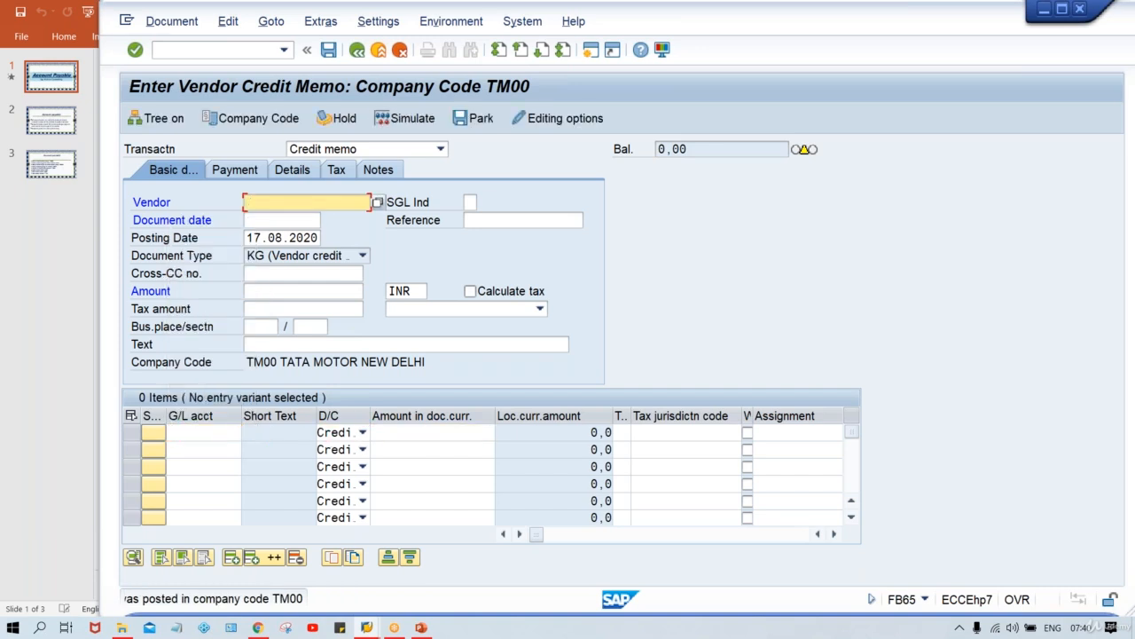
Run transaction FBL1N for the same vendor in company code TM00, listing open items at key date 17.08.2020.
left_click(197, 52)
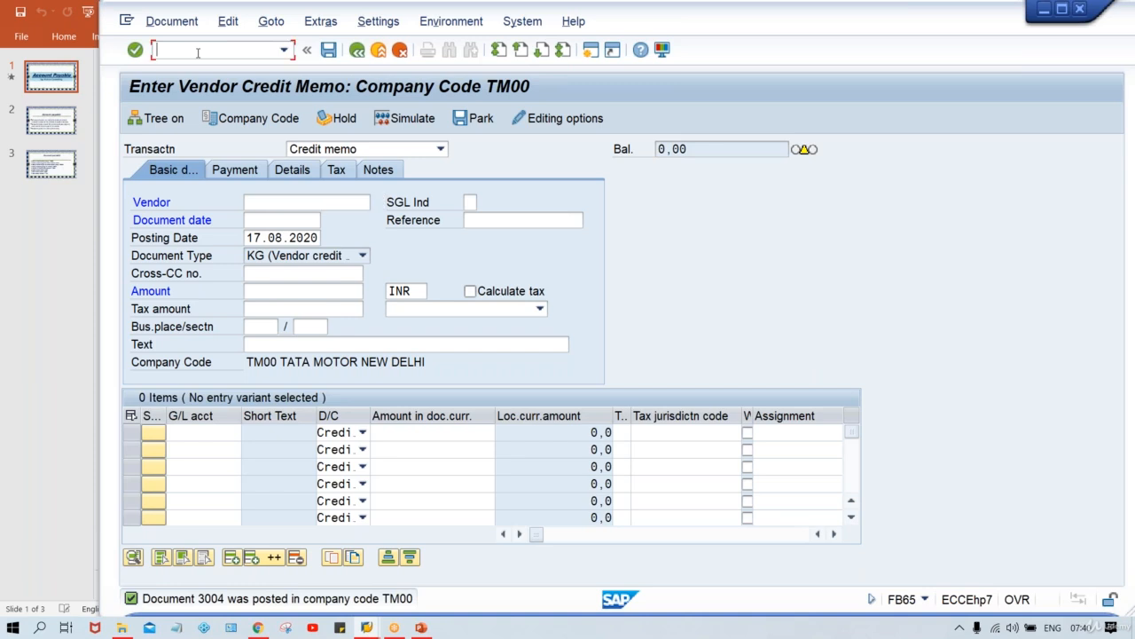
type("/NFBL1N")
key("Return")
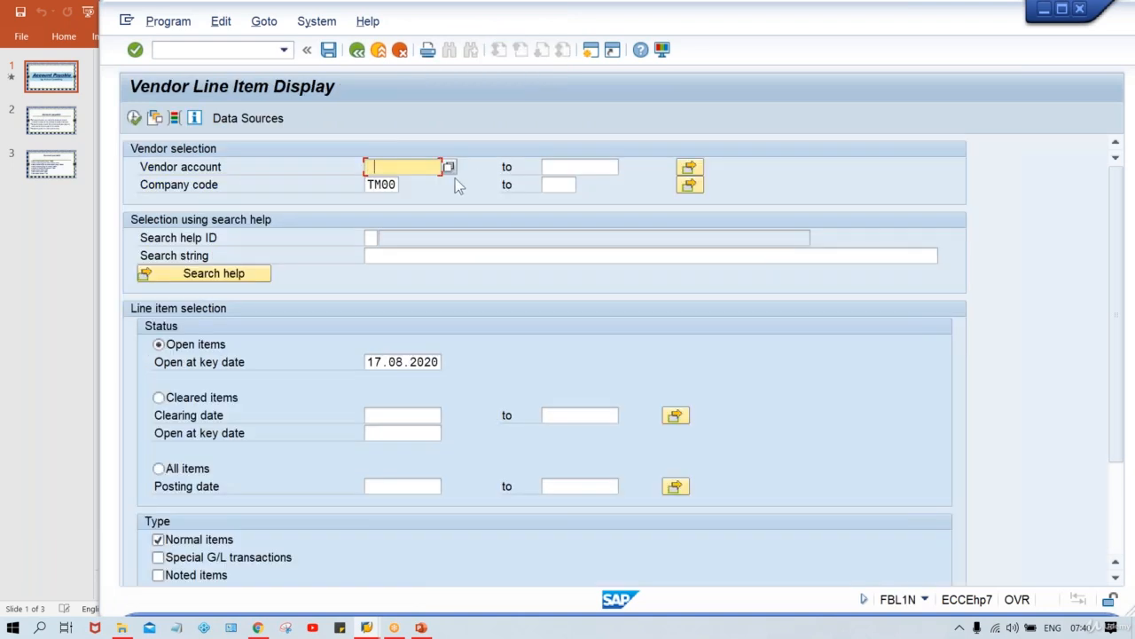
left_click(424, 186)
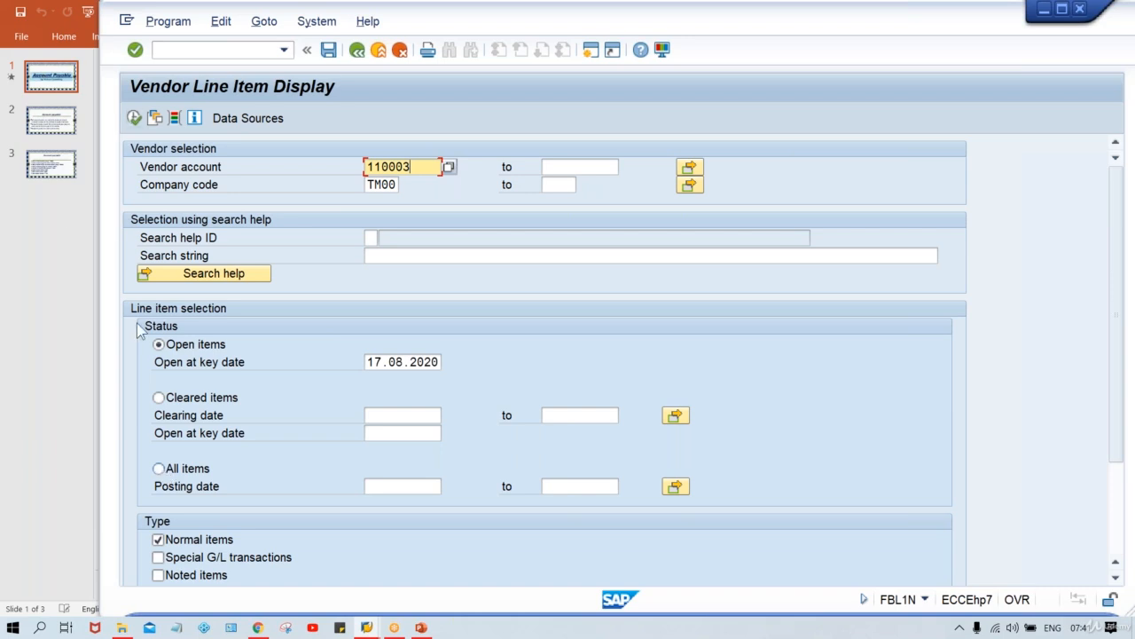
left_click(134, 118)
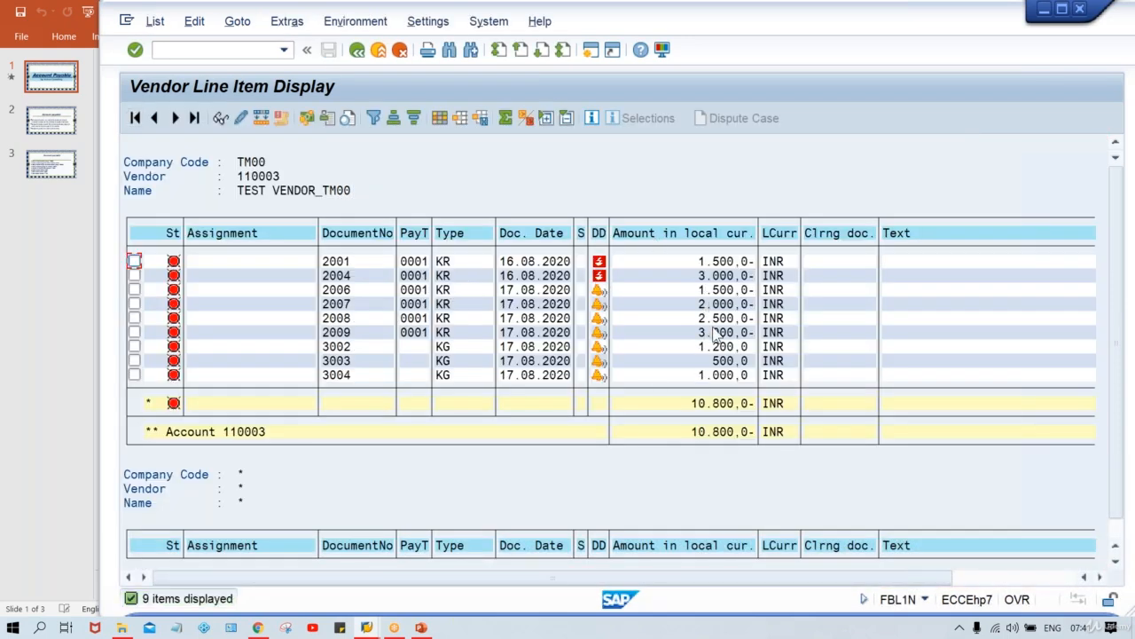
Check the items' due status and filter the vendor line items to document type KG.
mouse_move(600, 266)
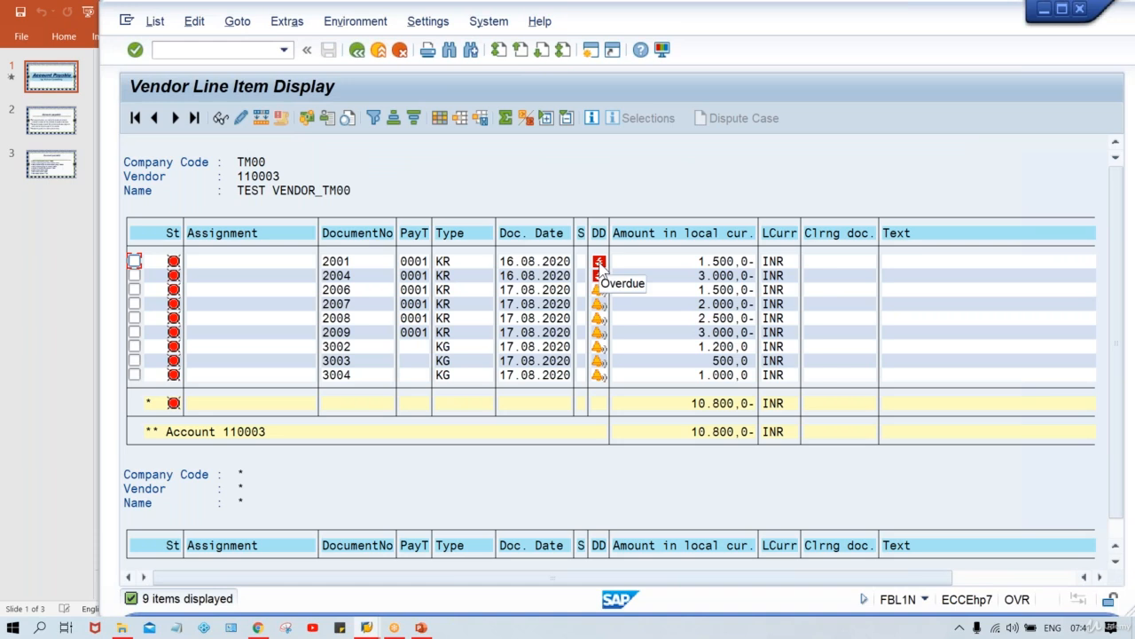
mouse_move(599, 292)
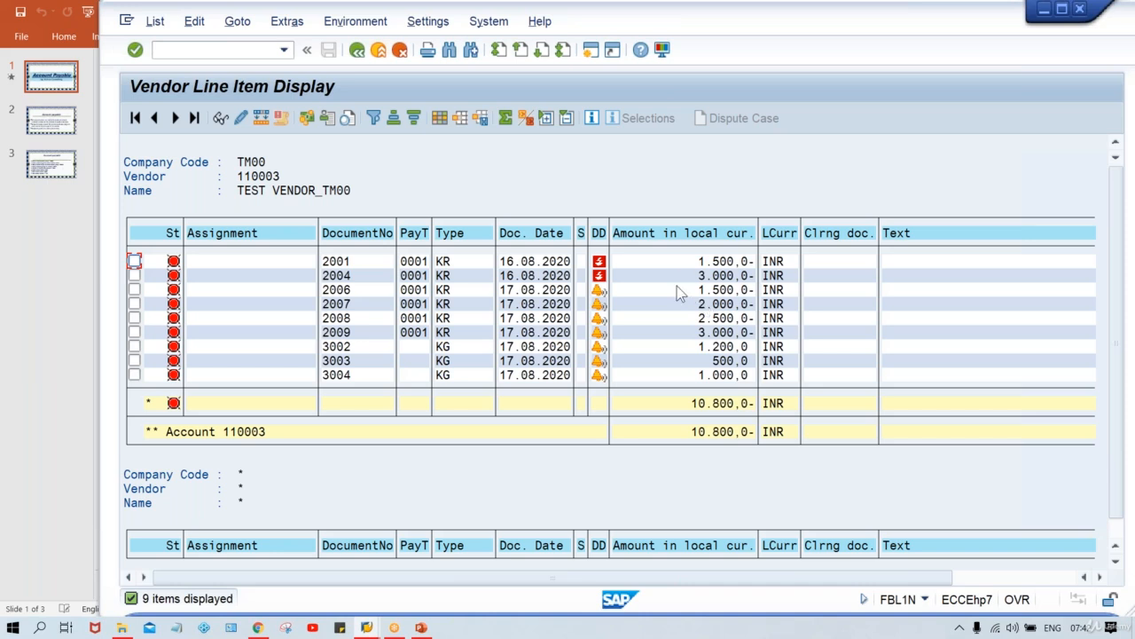
left_click(687, 317)
left_click(456, 233)
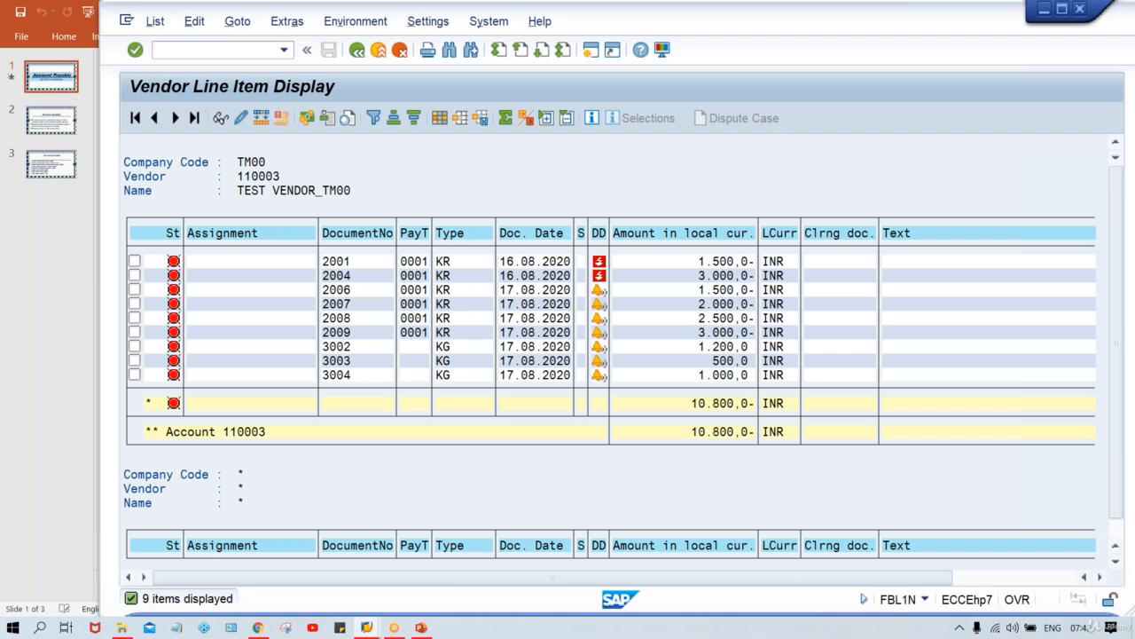
left_click(373, 117)
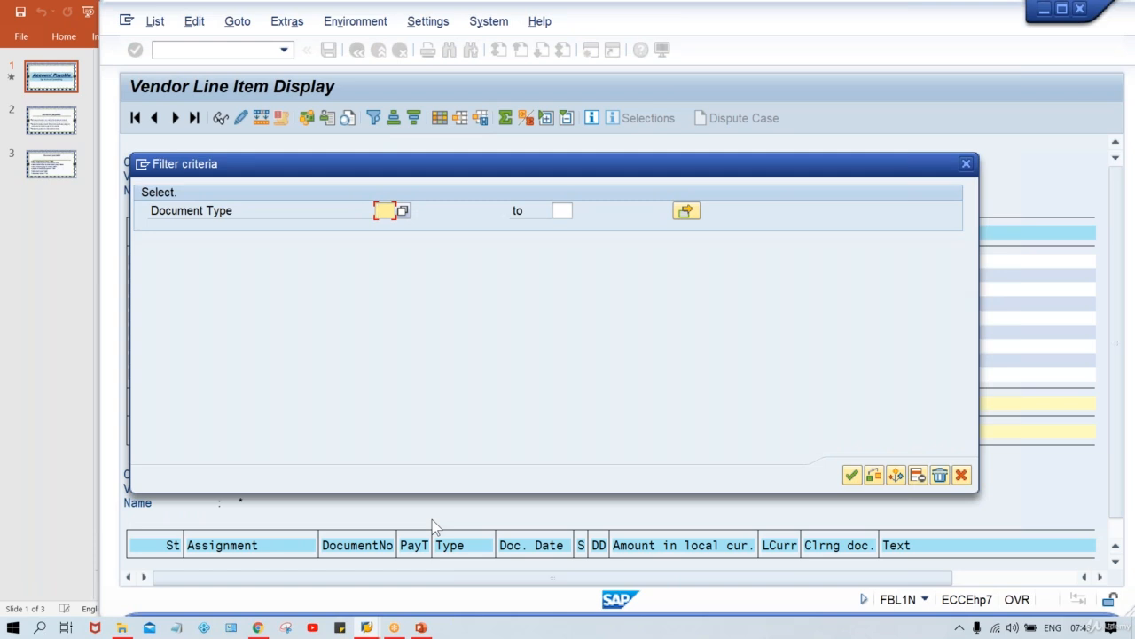
type("KG")
key("Return")
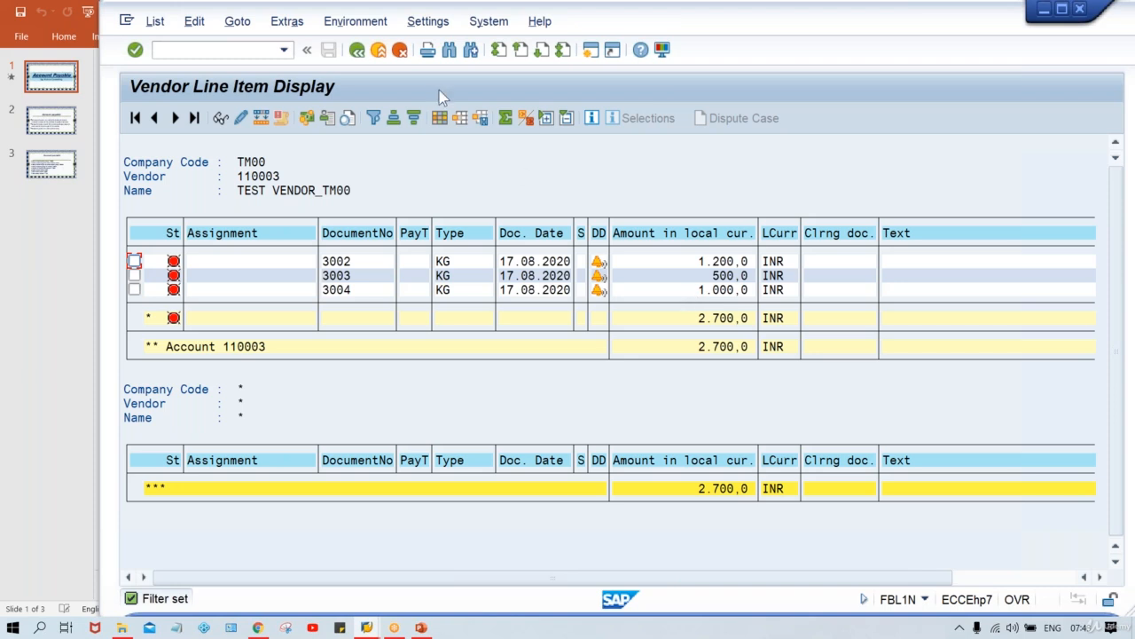
Redisplay the vendor's open items without the document type filter, and return to the selection criteria.
left_click(357, 50)
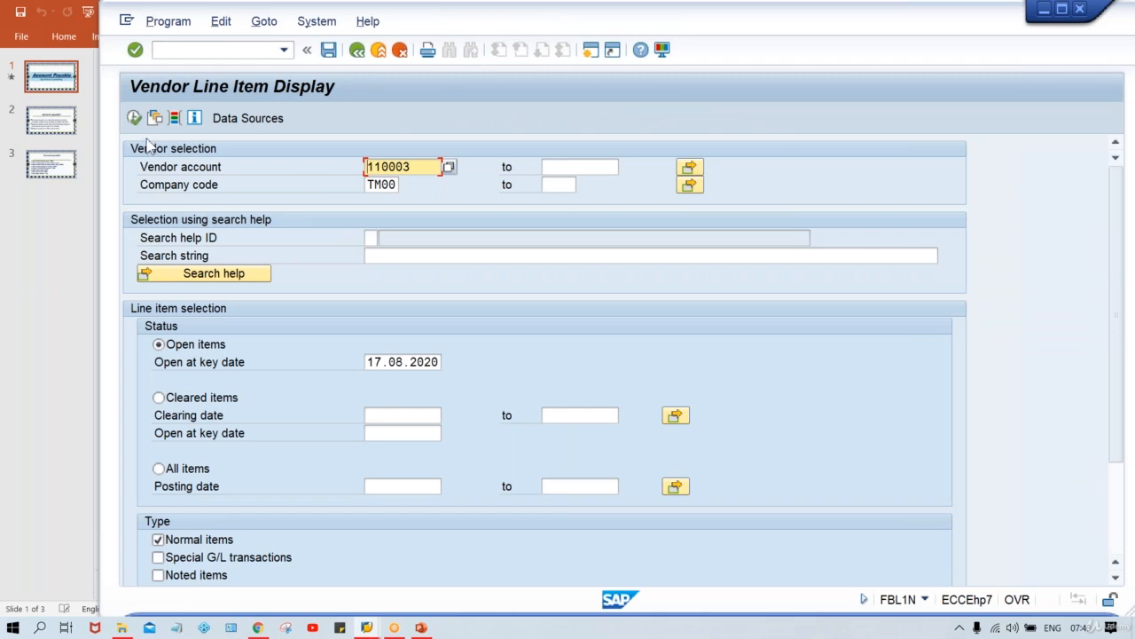
left_click(133, 118)
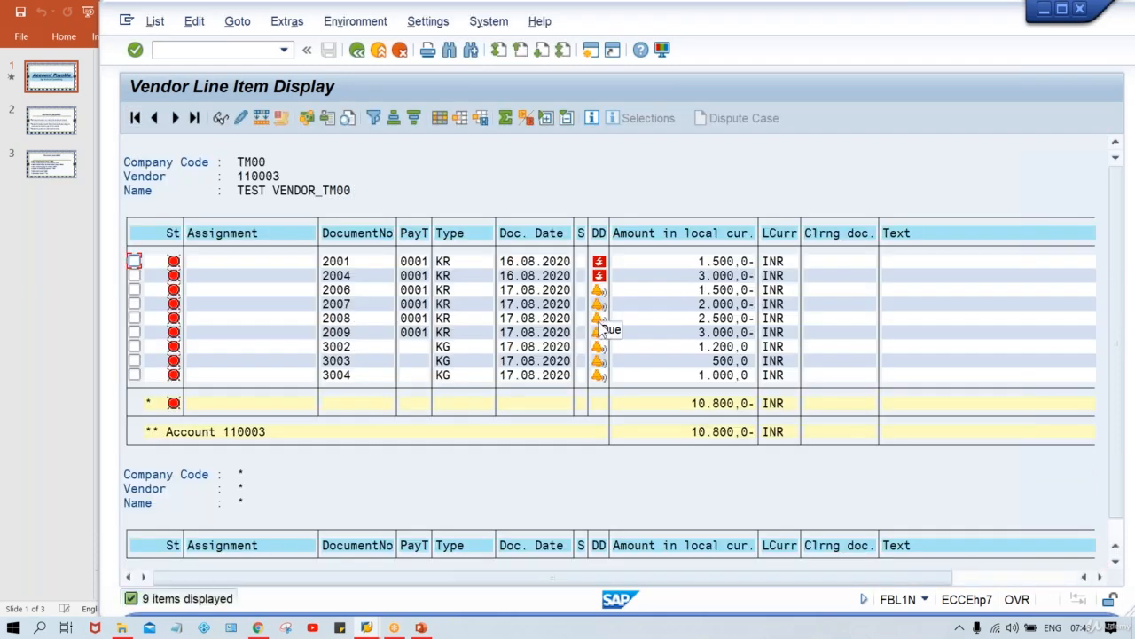
left_click(450, 232)
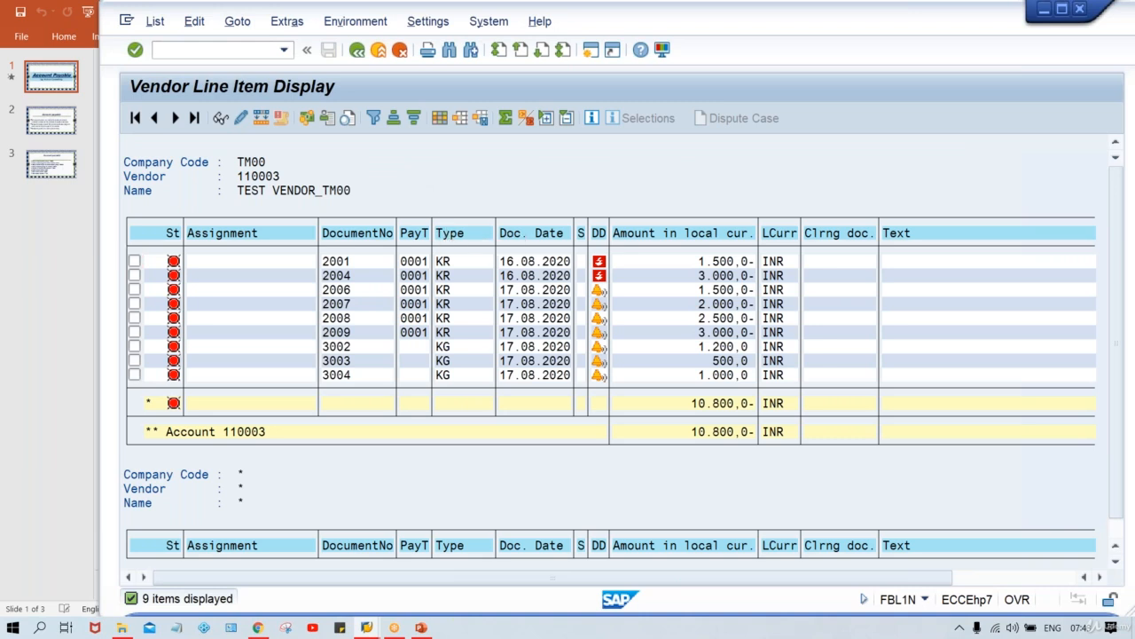
left_click(356, 52)
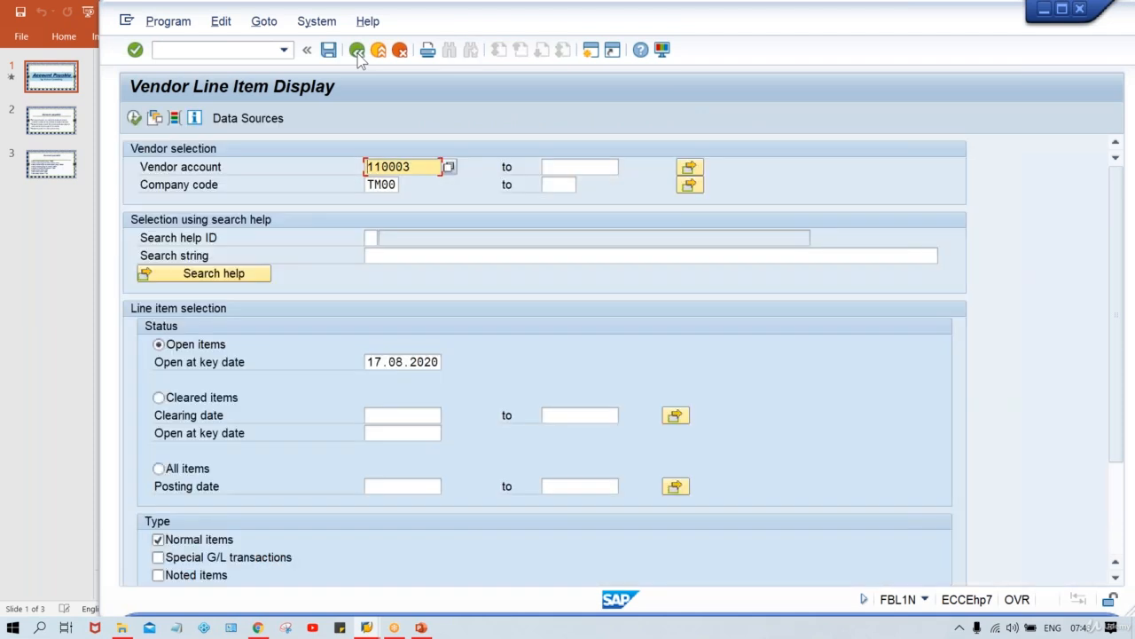
left_click(369, 185)
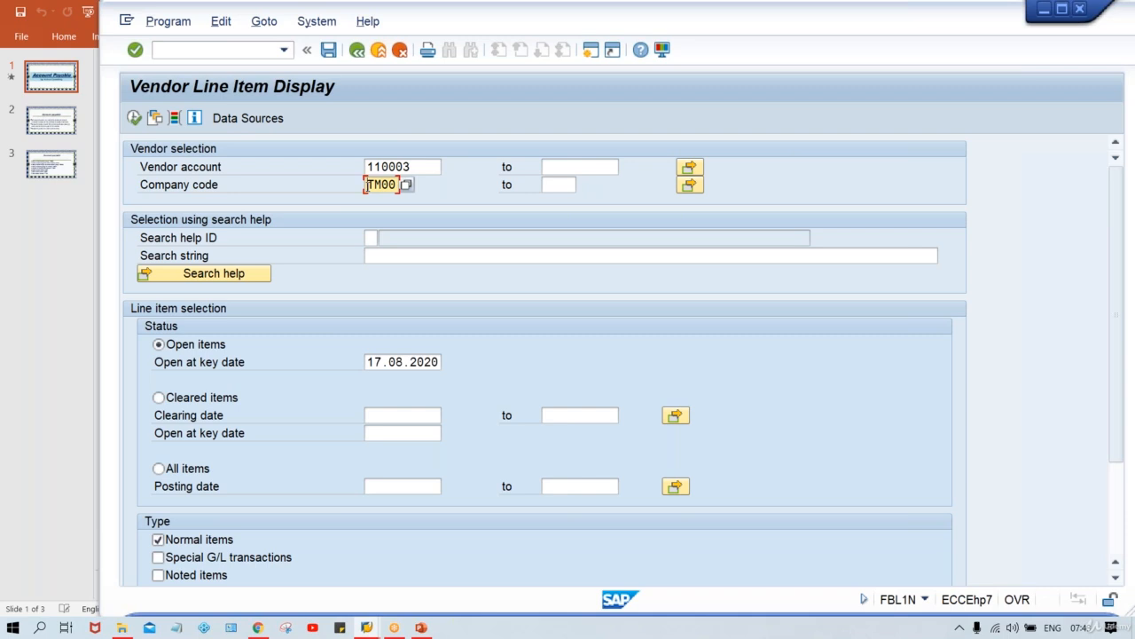
left_click(419, 166)
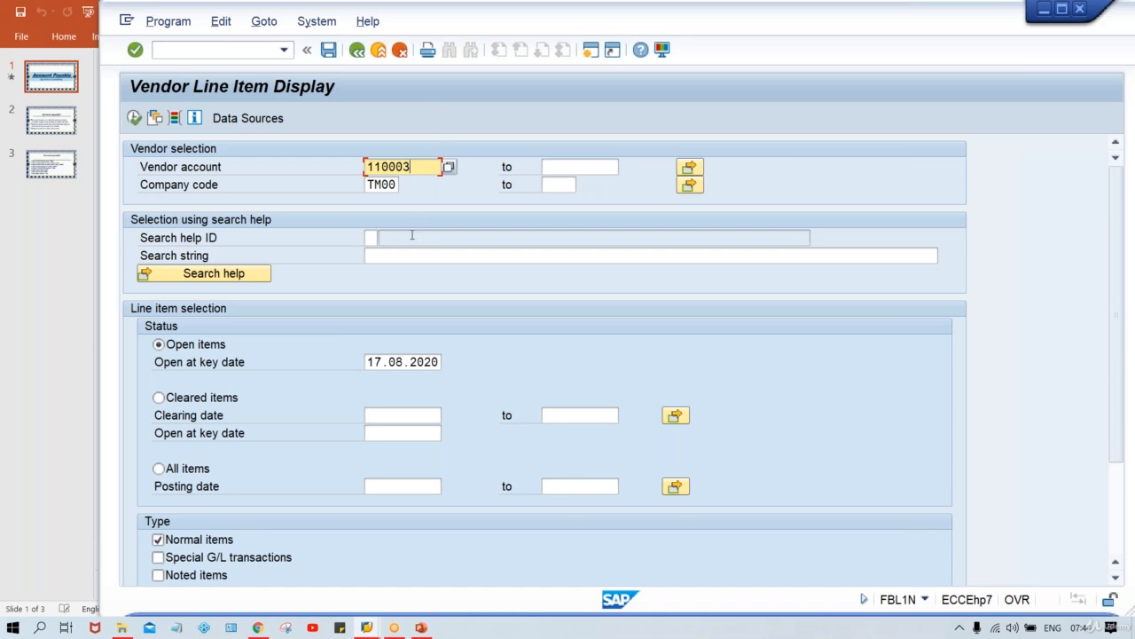
Restrict the dynamic selections to document type KR.
left_click(174, 122)
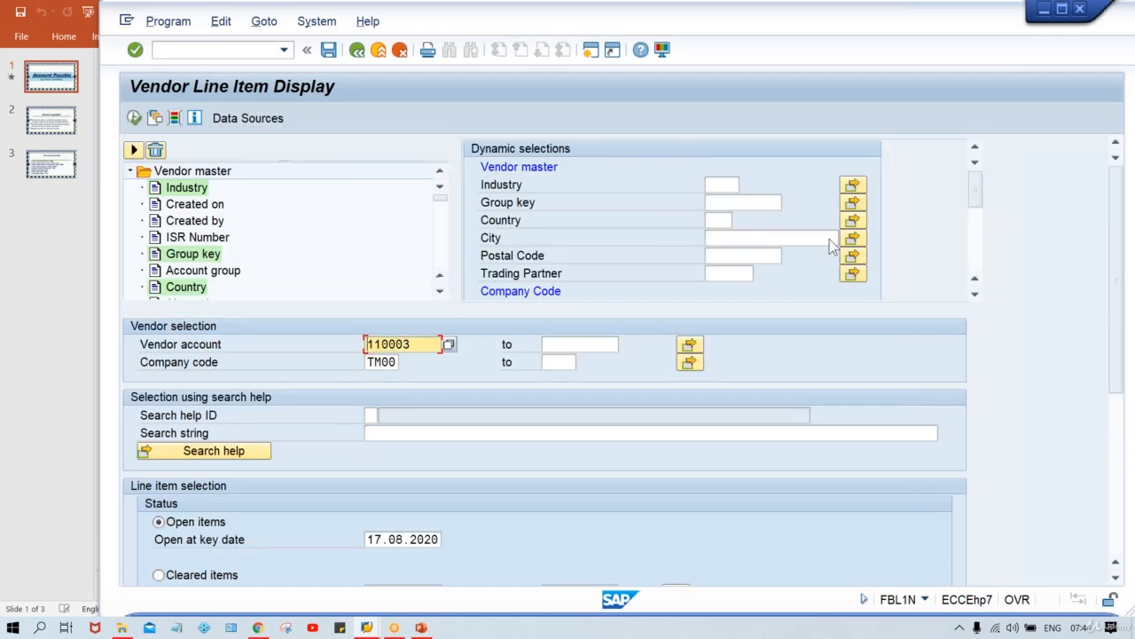
left_click(973, 255)
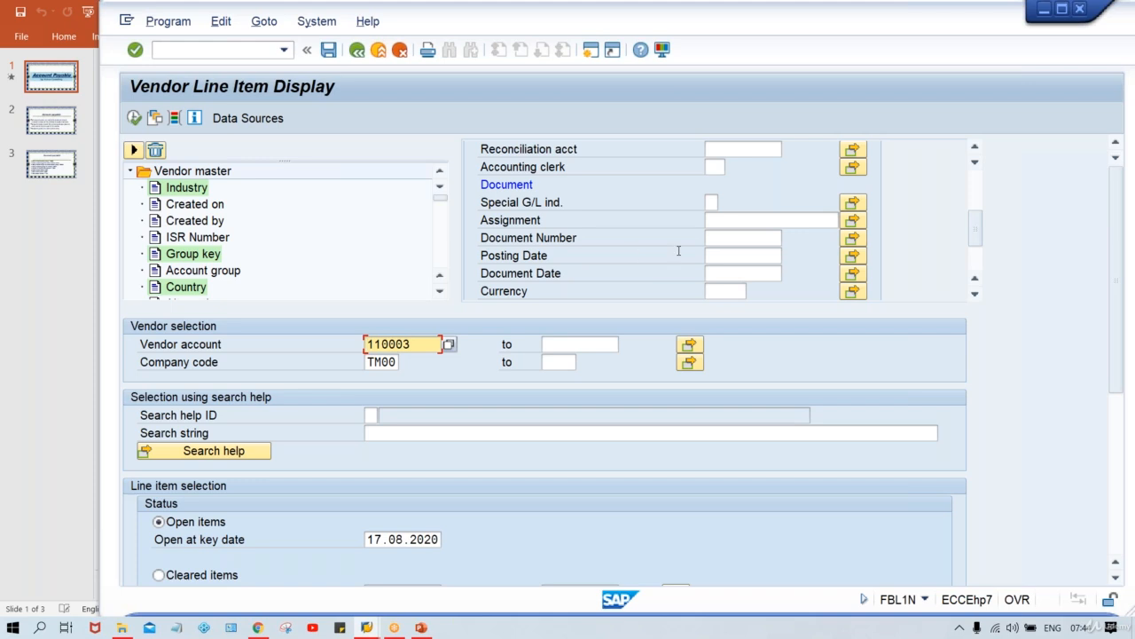
left_click(974, 293)
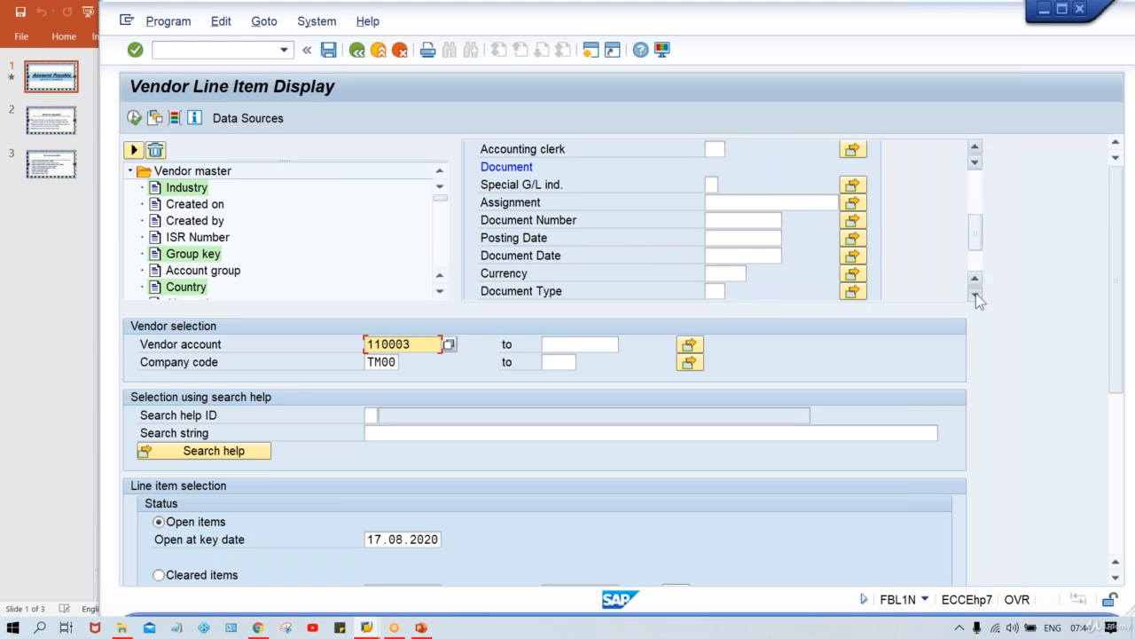
left_click(975, 293)
left_click(975, 293)
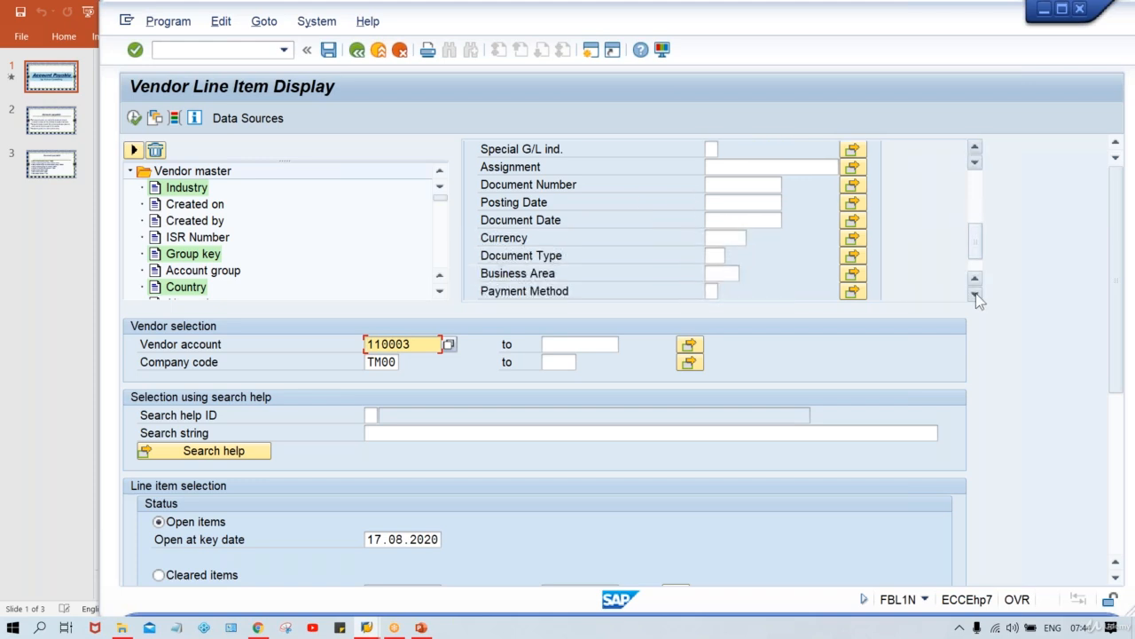
left_click(714, 255)
type("K")
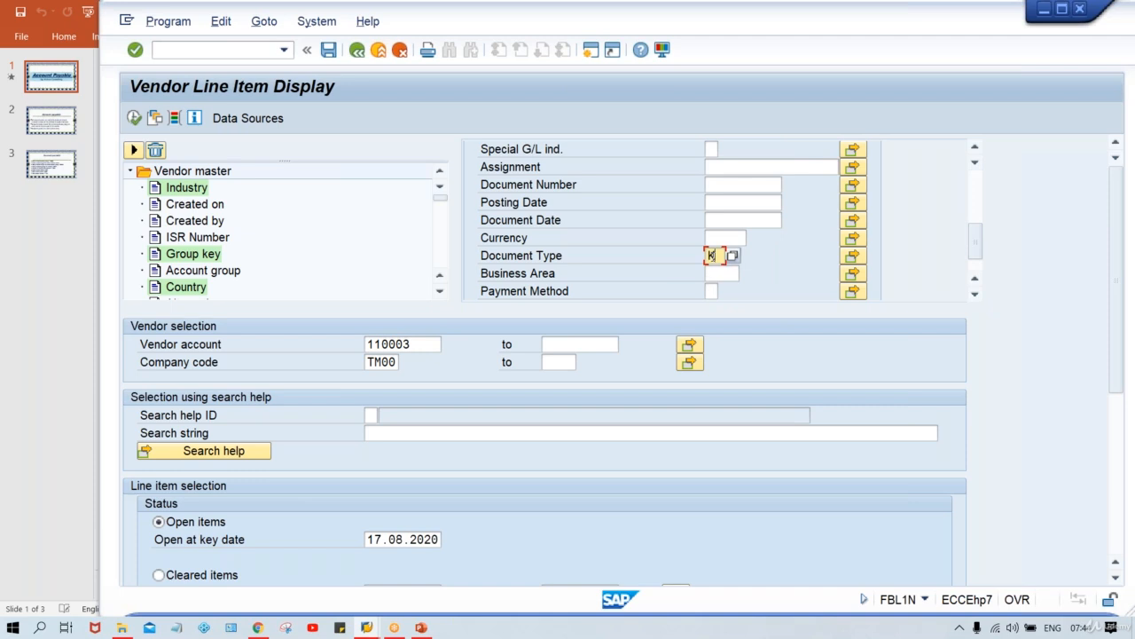
type("R")
key("Return")
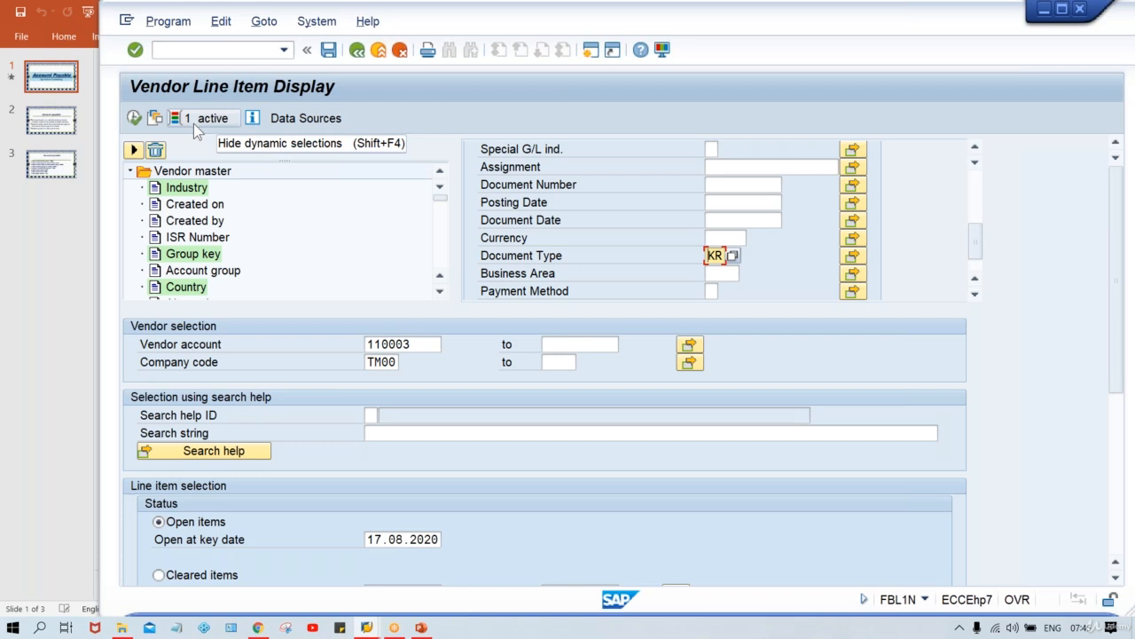
List the vendor's open KR items in company code TM00 and return to the selection criteria.
left_click(411, 351)
left_click(393, 362)
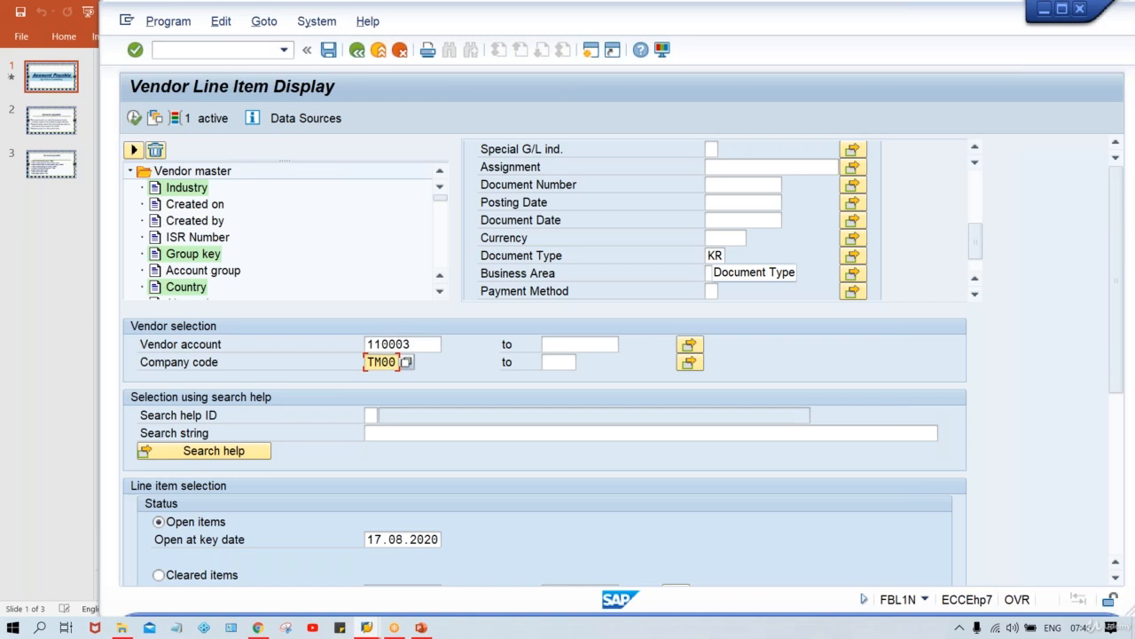
left_click(134, 118)
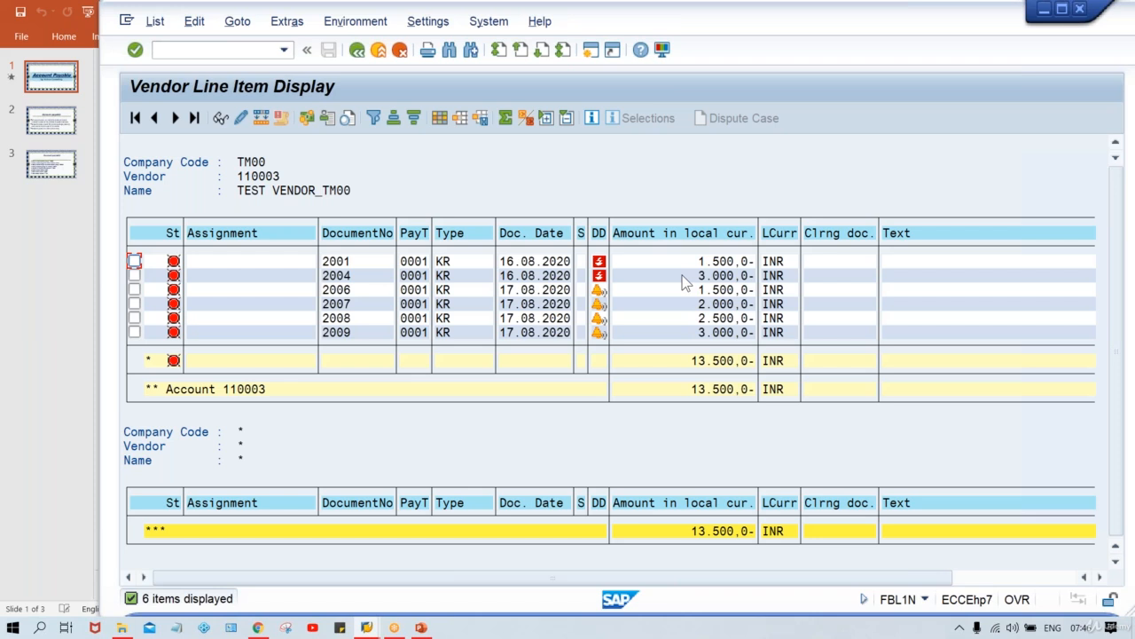
left_click(356, 50)
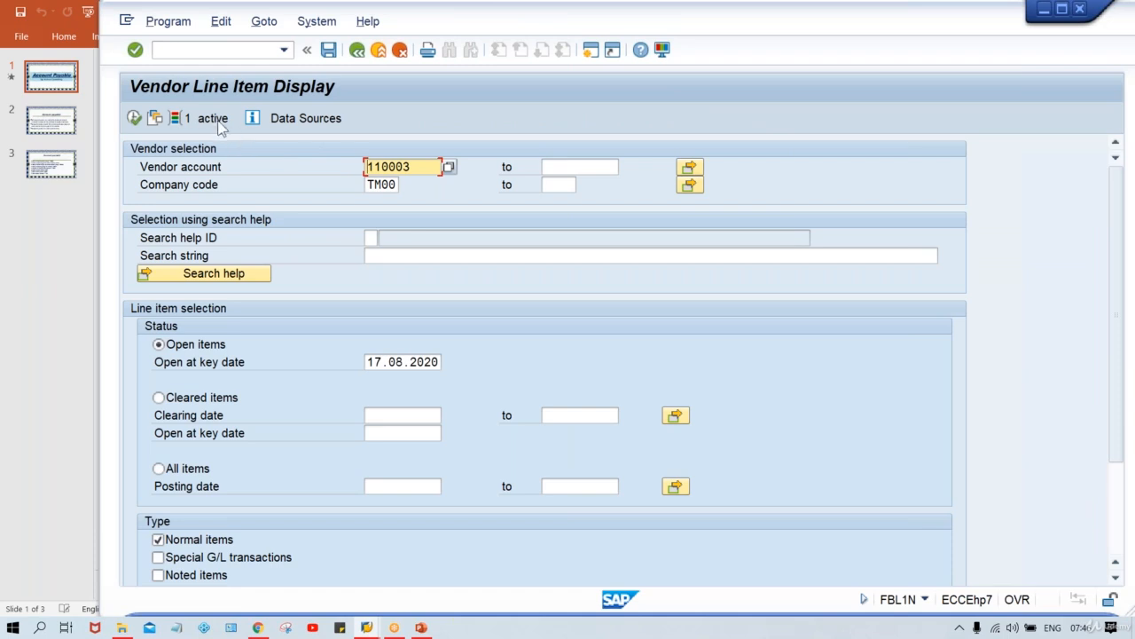
Set the posting date to 17.08.2020 in the dynamic selections.
left_click(133, 118)
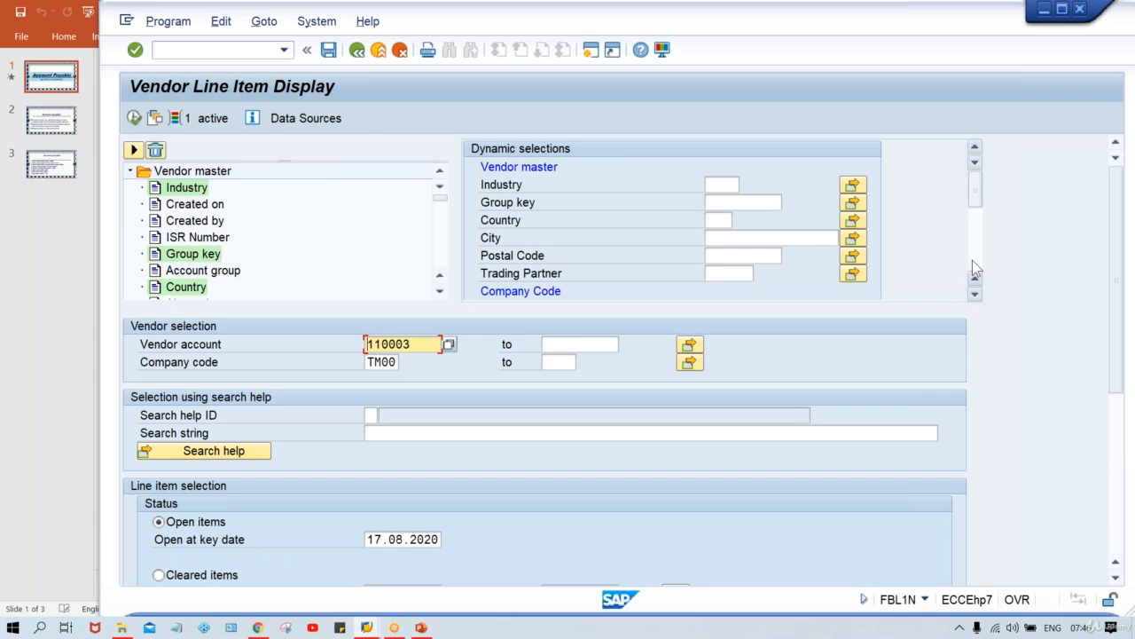
left_click(975, 275)
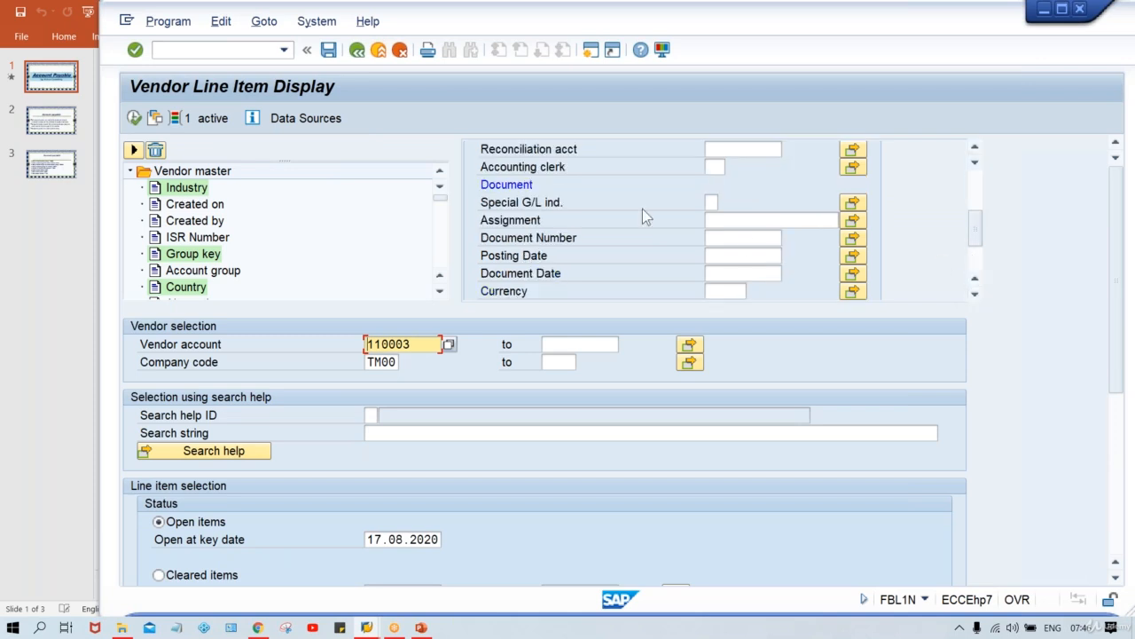
left_click(718, 252)
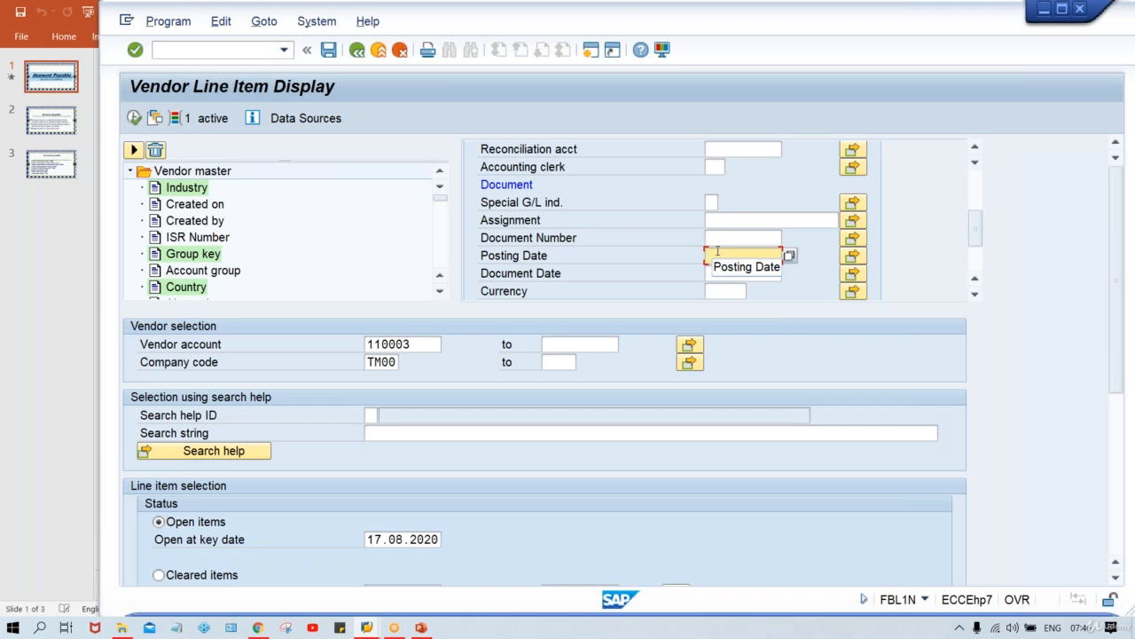
type("17.08.2020")
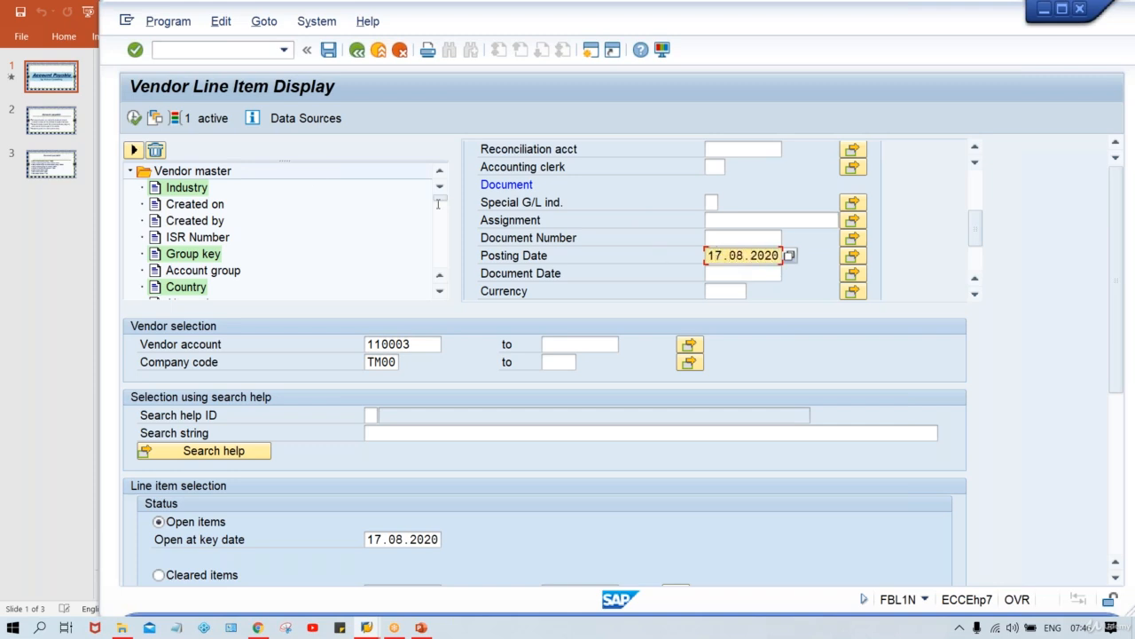
List the vendor's open items with the posting date and document type filters applied, and recheck both filters in the dynamic selections.
left_click(135, 118)
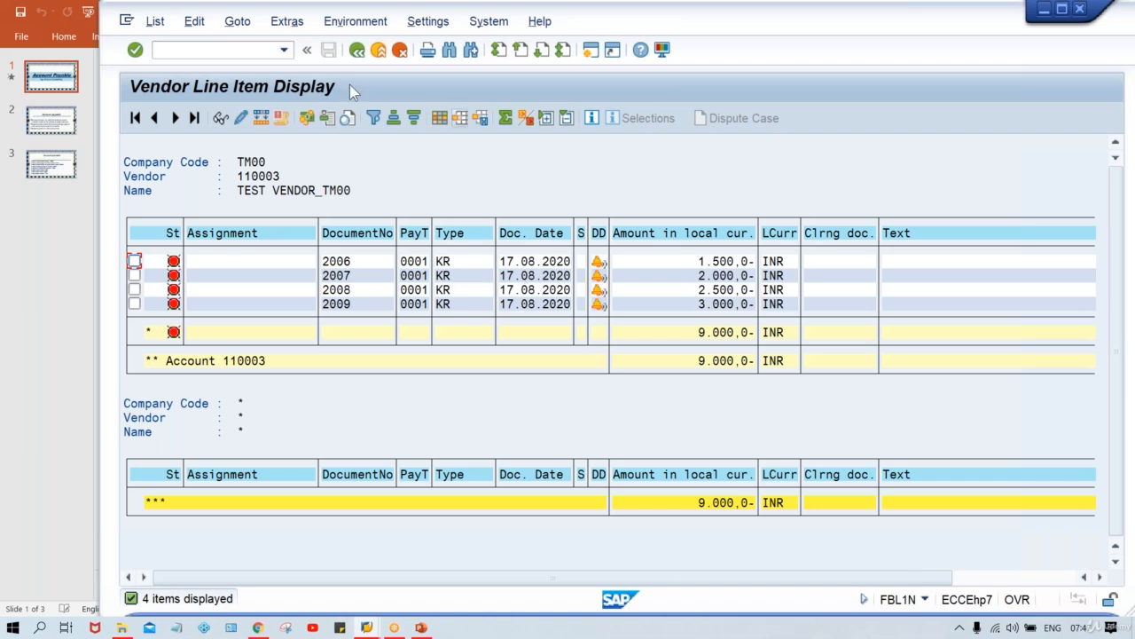
left_click(356, 51)
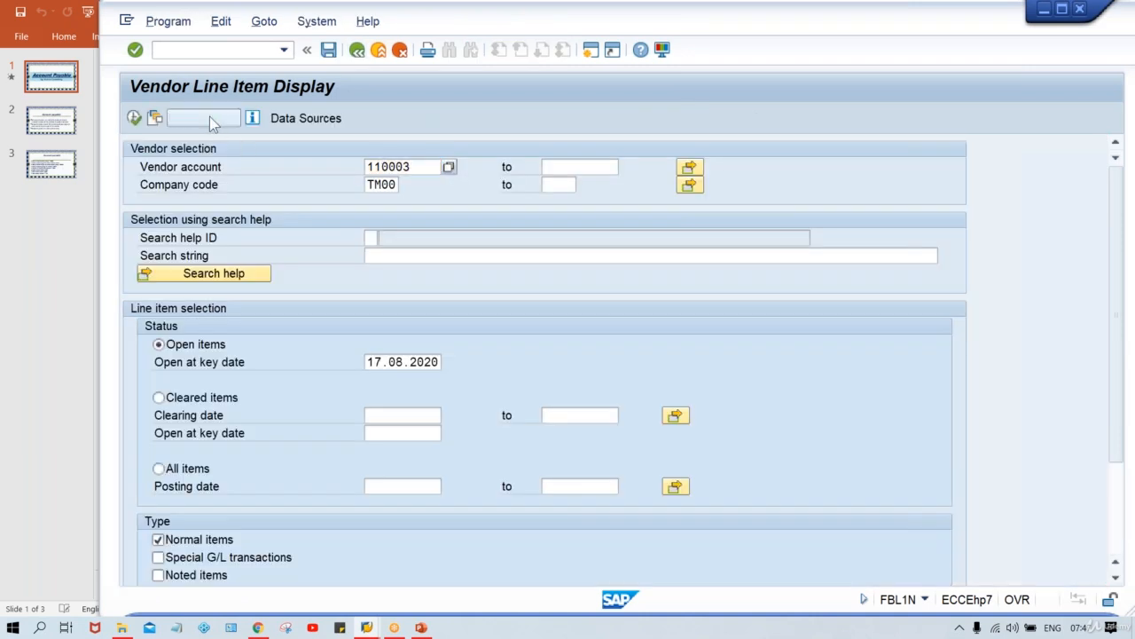
left_click(211, 121)
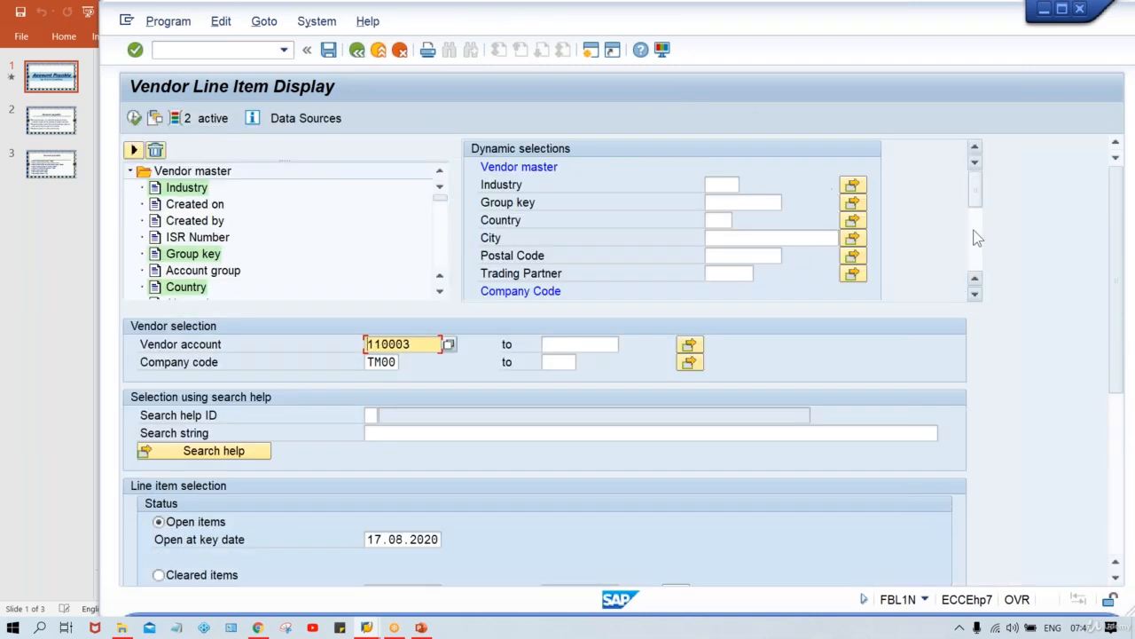
scroll(970, 253, "down", 3)
left_click(750, 255)
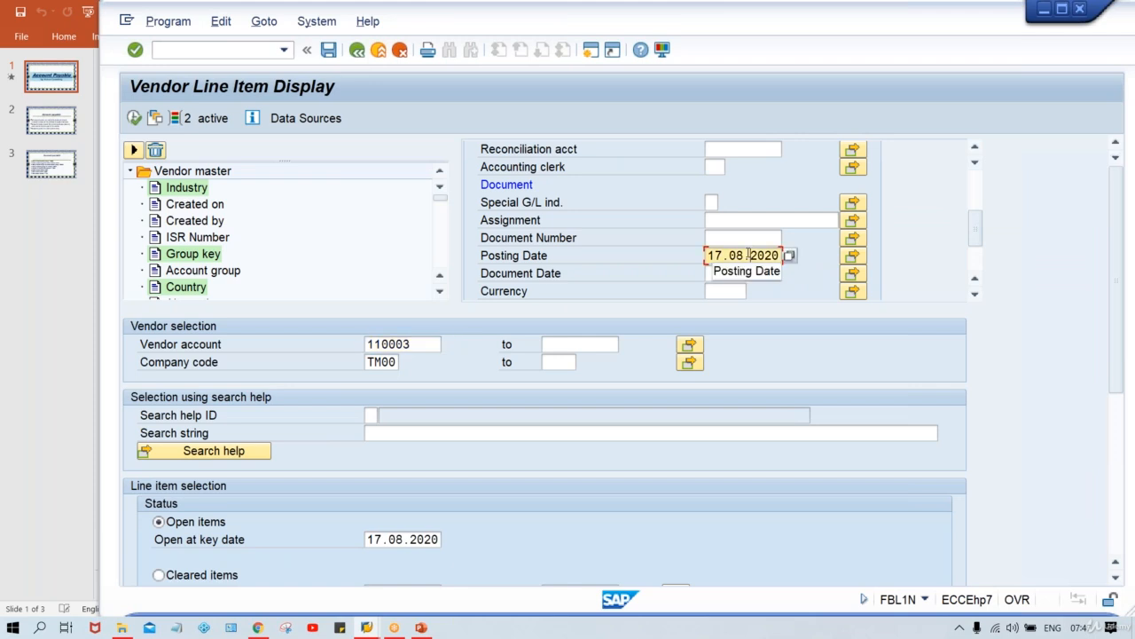
scroll(978, 269, "down", 3)
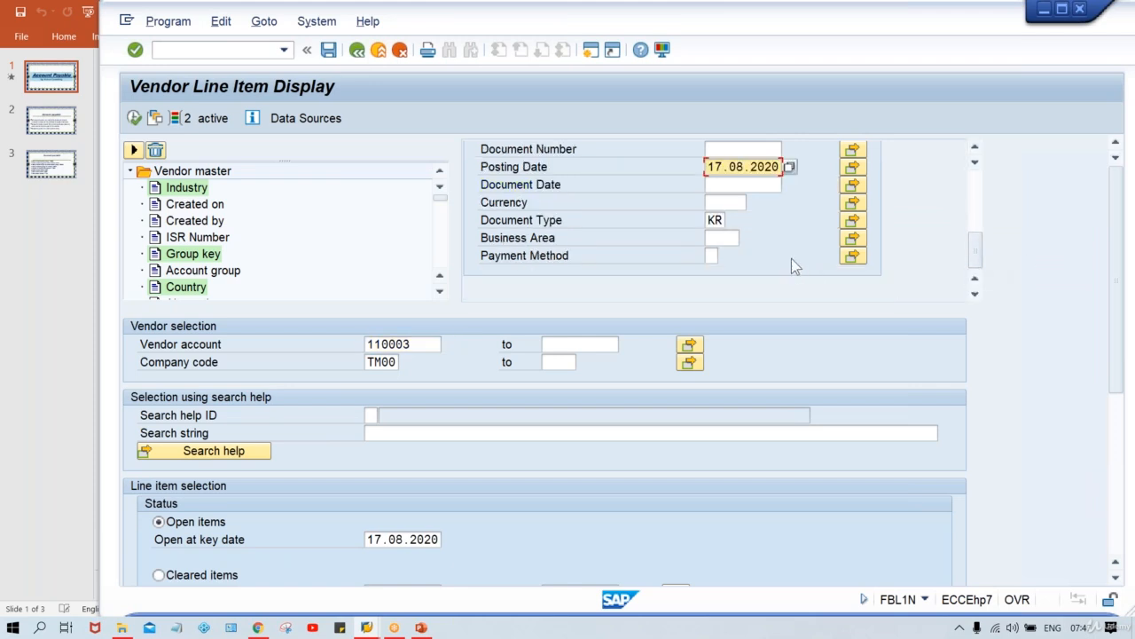
Switch to the G/L account line item display with transaction FBL3N.
left_click(201, 48)
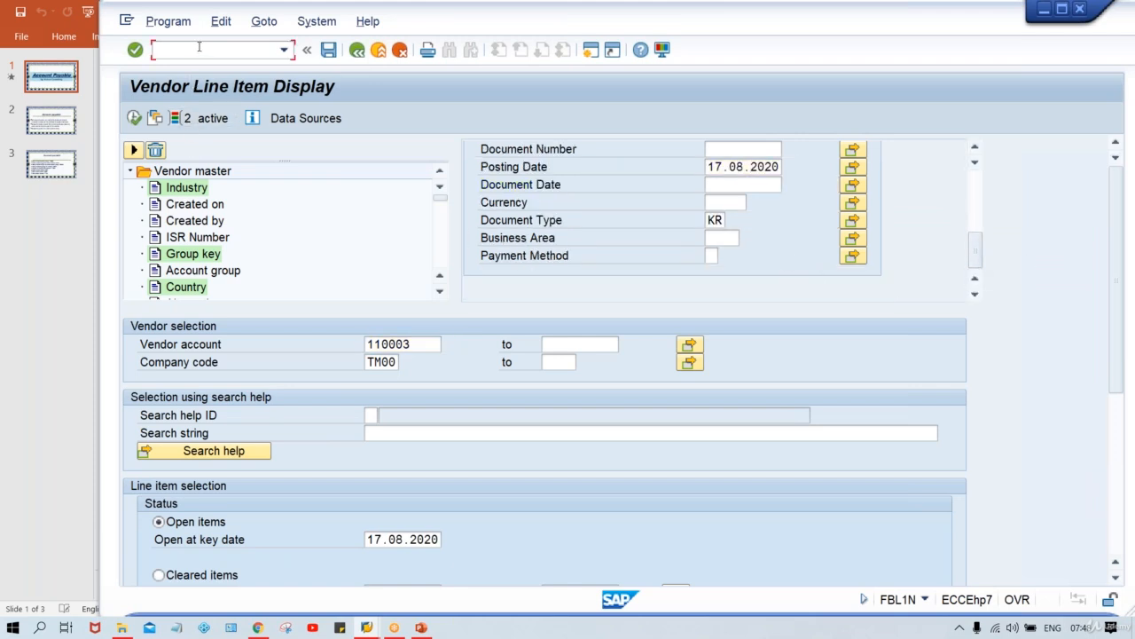
type("/NFBL3N")
key("Return")
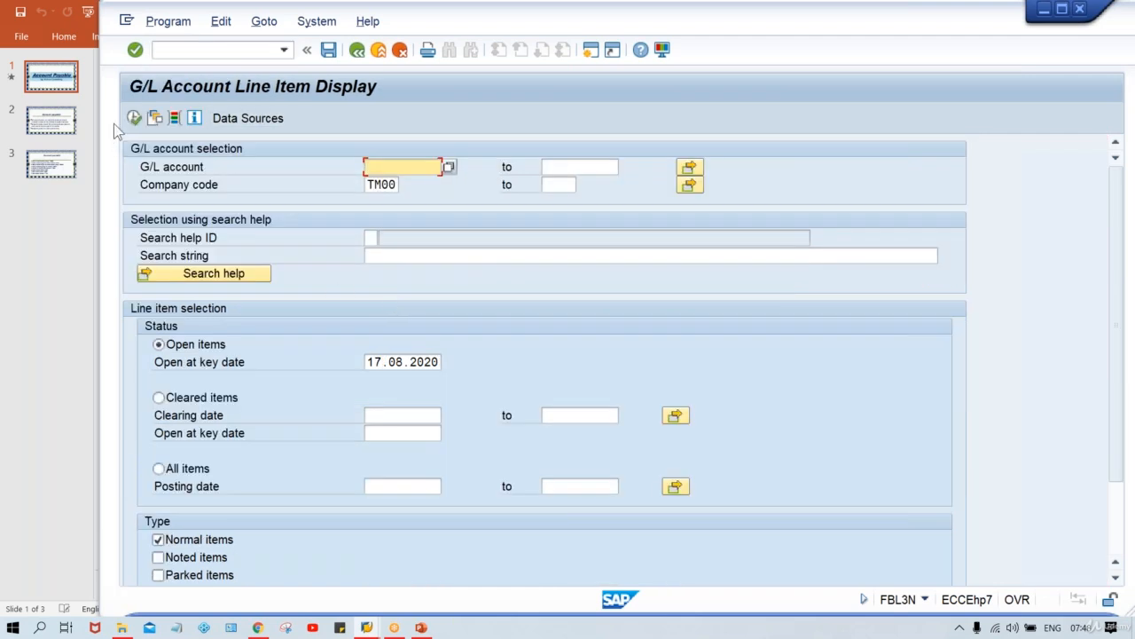
left_click(174, 118)
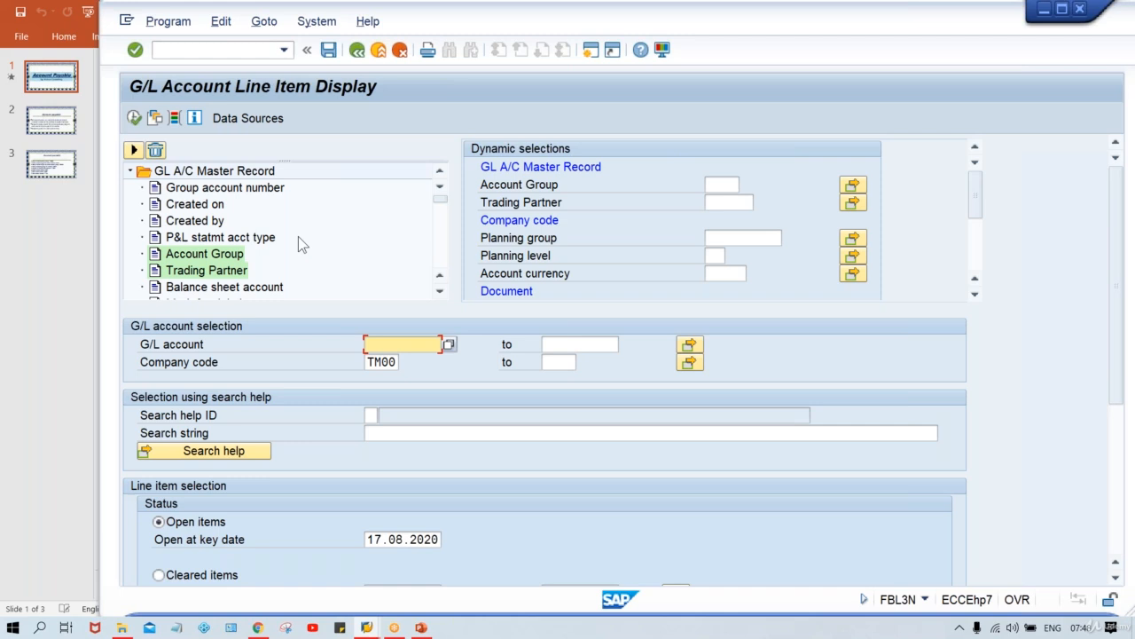
left_click(174, 116)
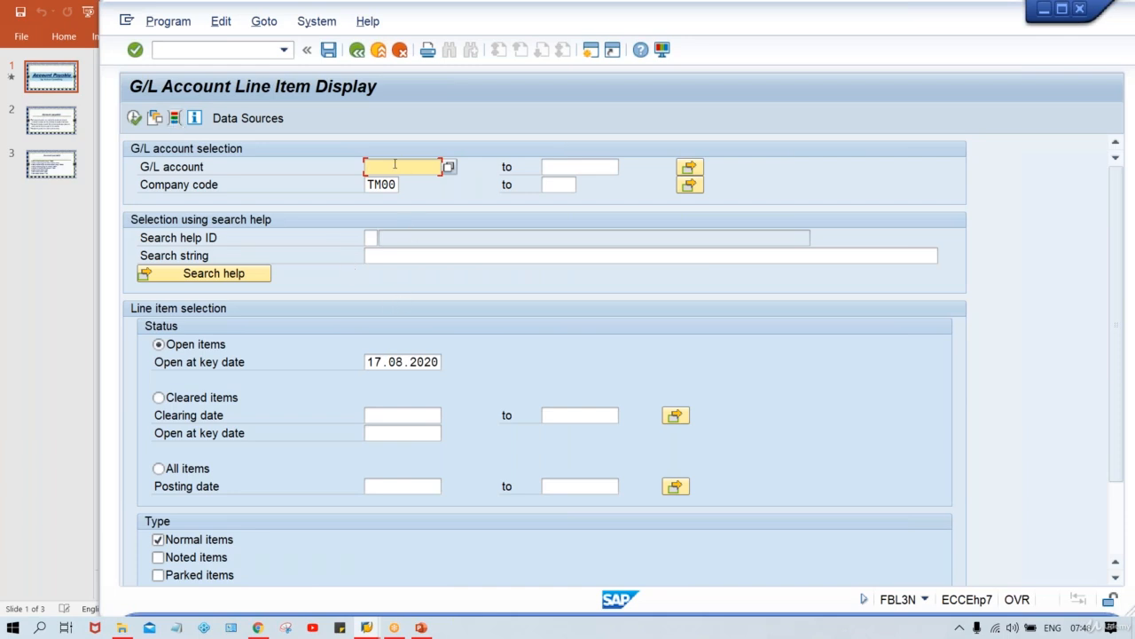
left_click(370, 185)
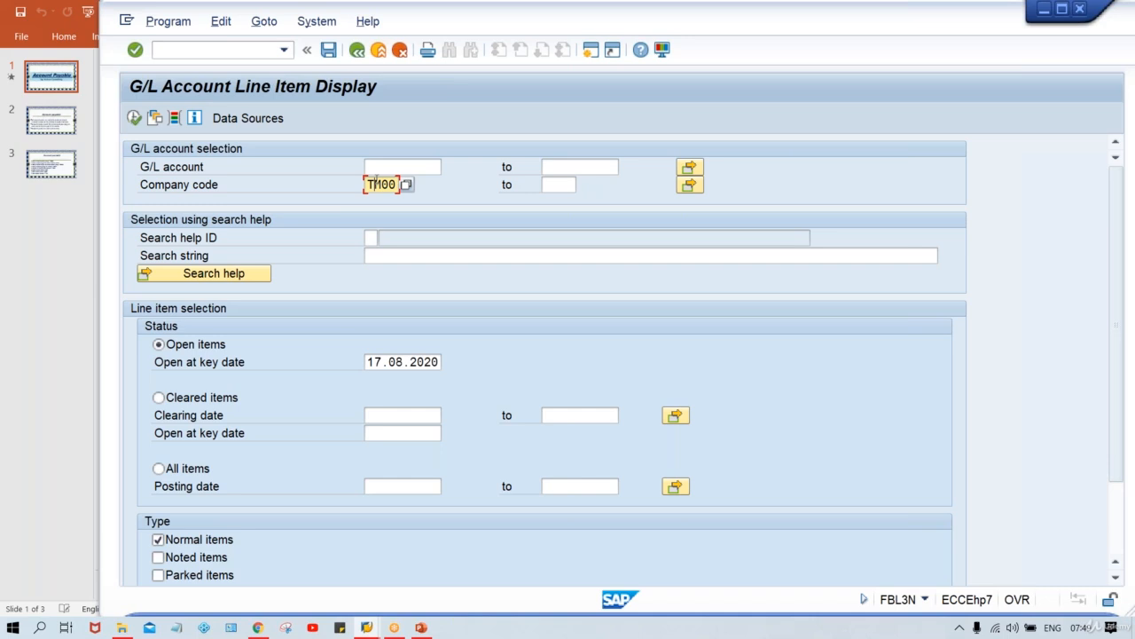
Add Fiscal Year from the Document fields to the G/L dynamic selections, and go to the Fiscal Year and Posting Period criteria.
left_click(176, 118)
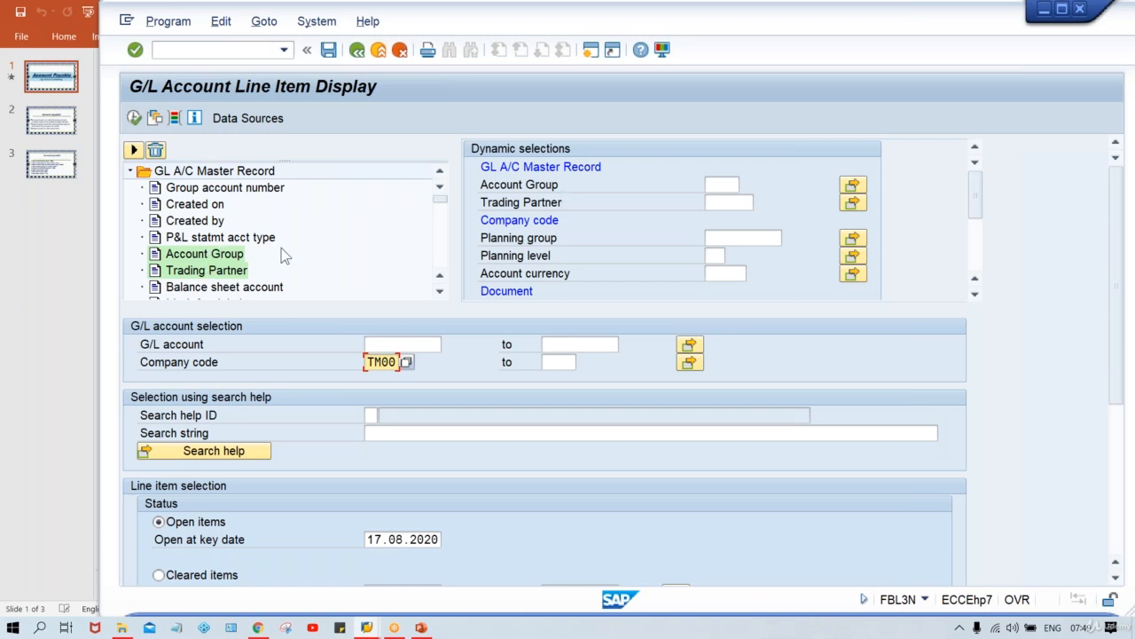
scroll(439, 257, "down", 6)
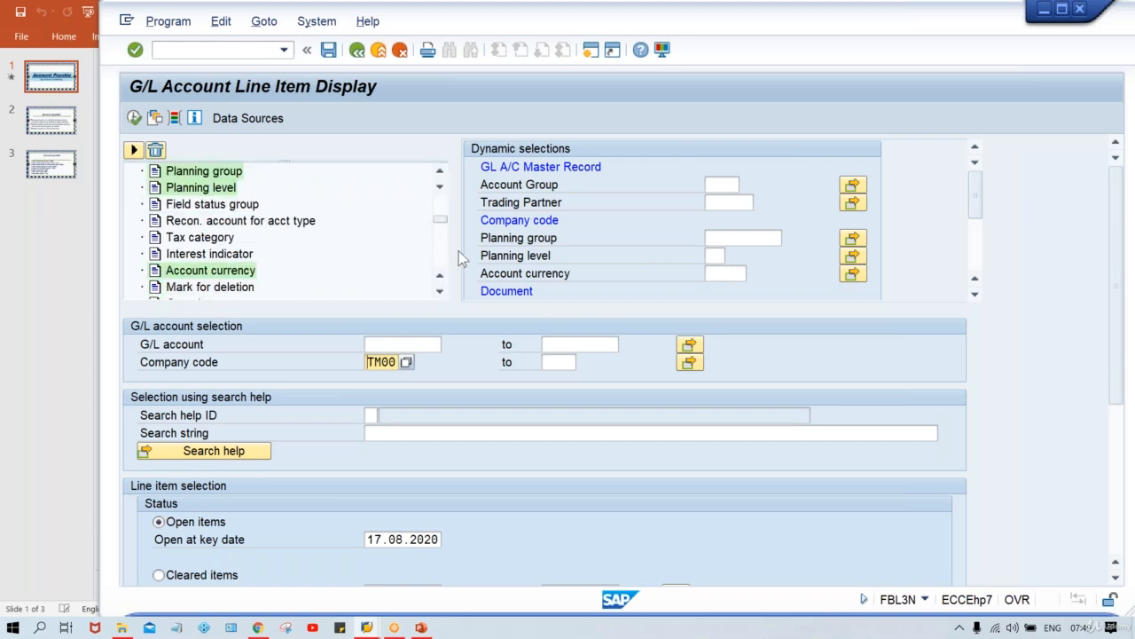
left_click(436, 252)
left_click(434, 249)
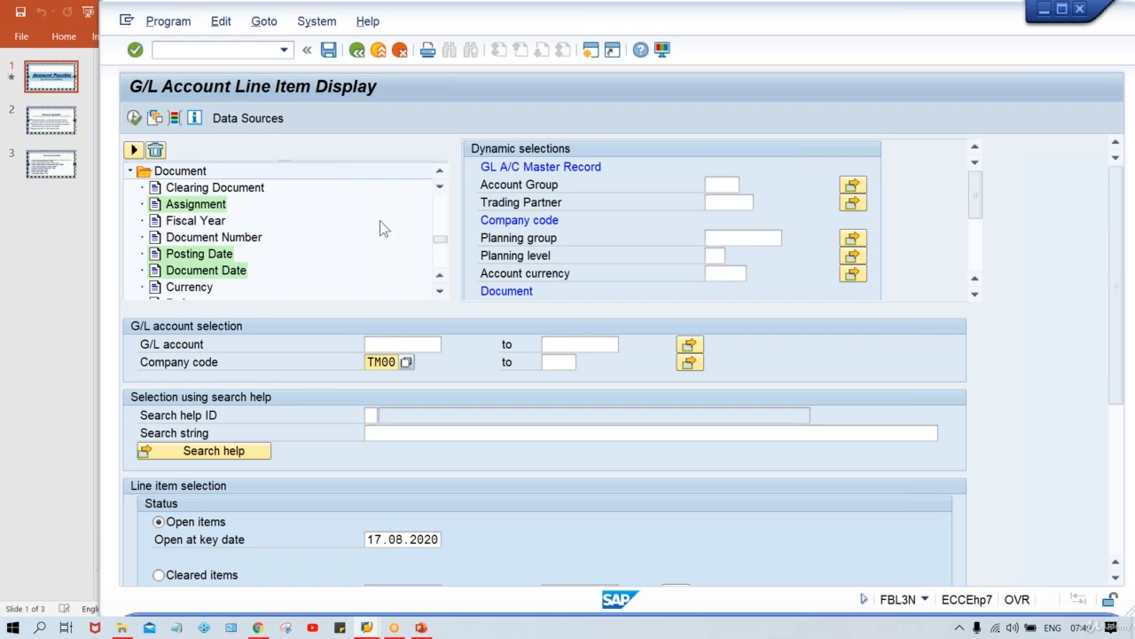
left_click(971, 259)
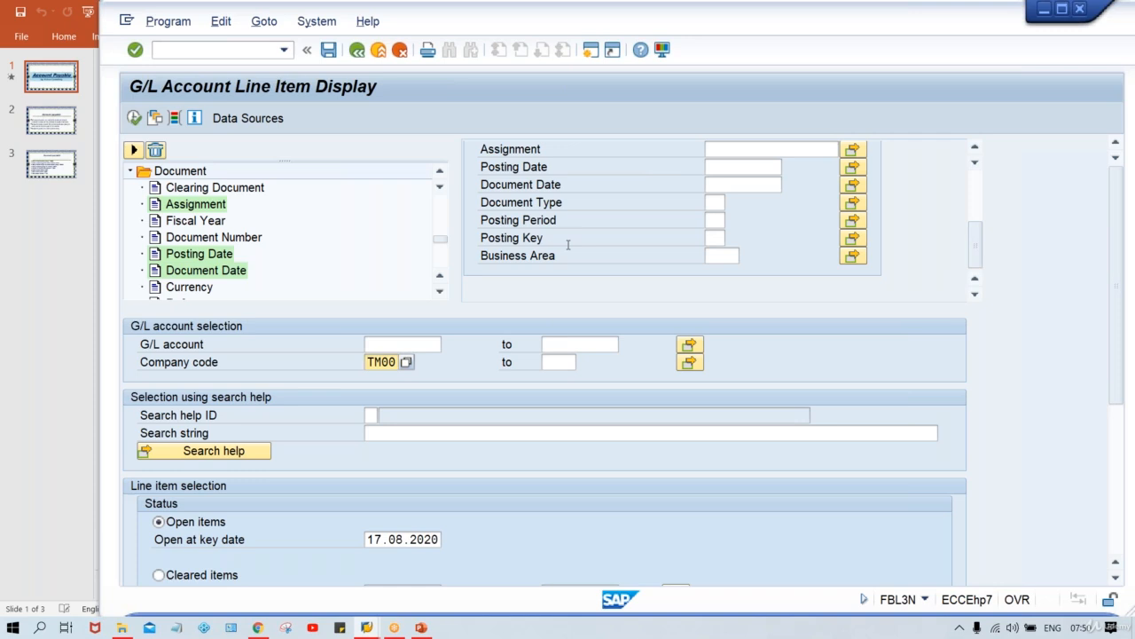
double_click(187, 220)
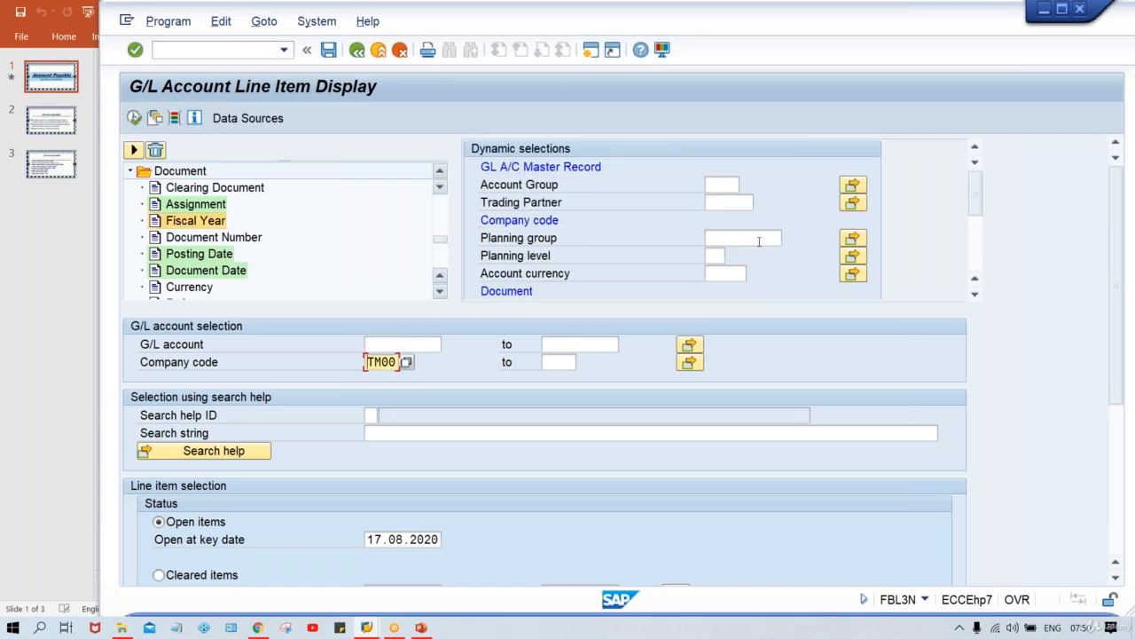
left_click(976, 259)
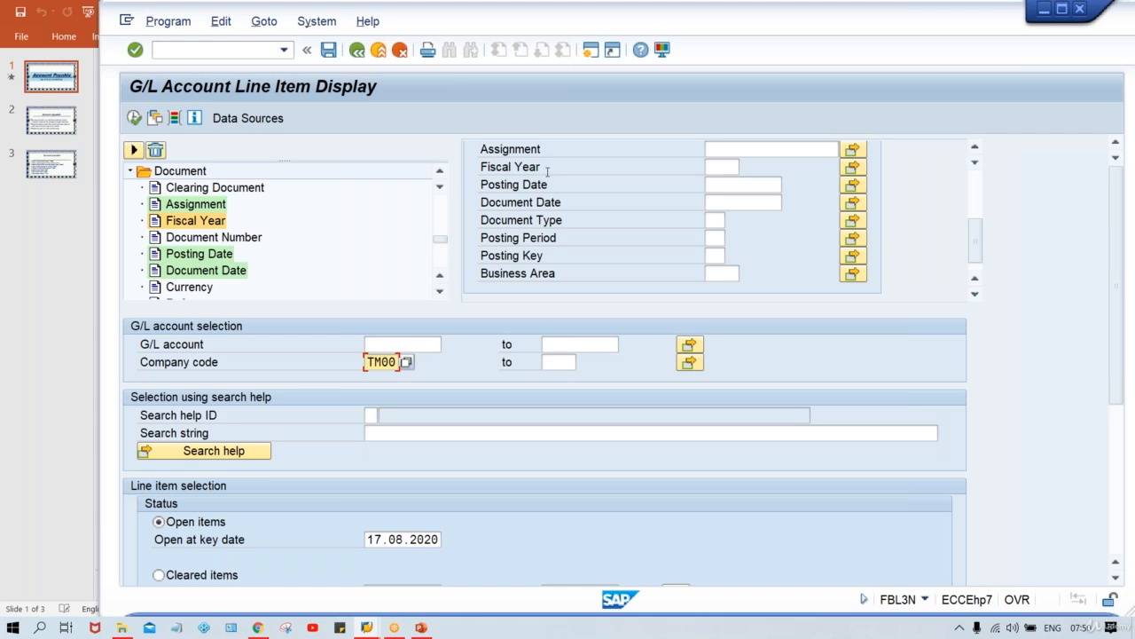
left_click(722, 168)
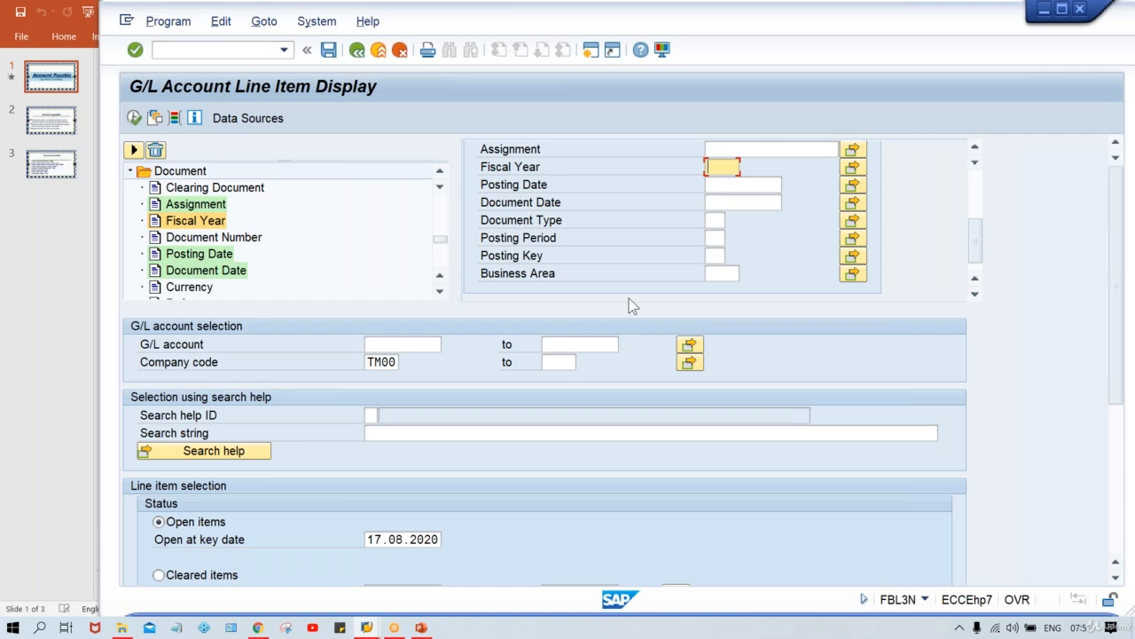
left_click(716, 239)
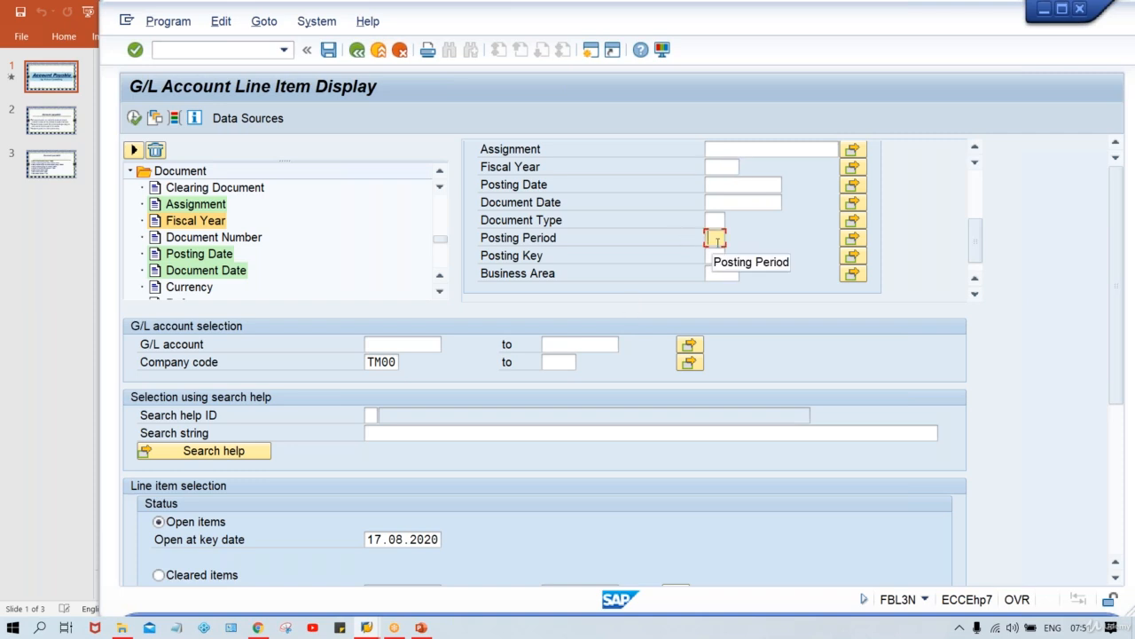